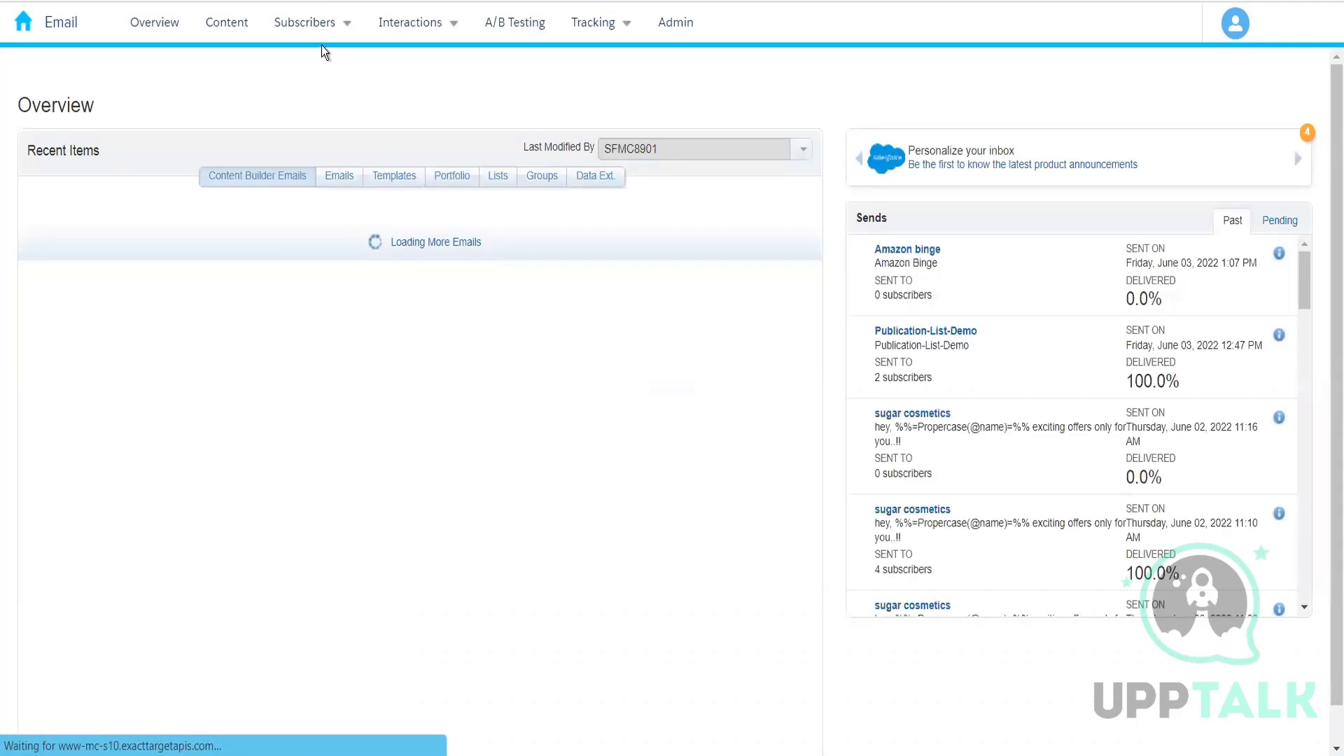
Step: Open the All Subscribers list to view every subscriber in the account
{"action": "mouse_move", "coordinate": [325, 41]}
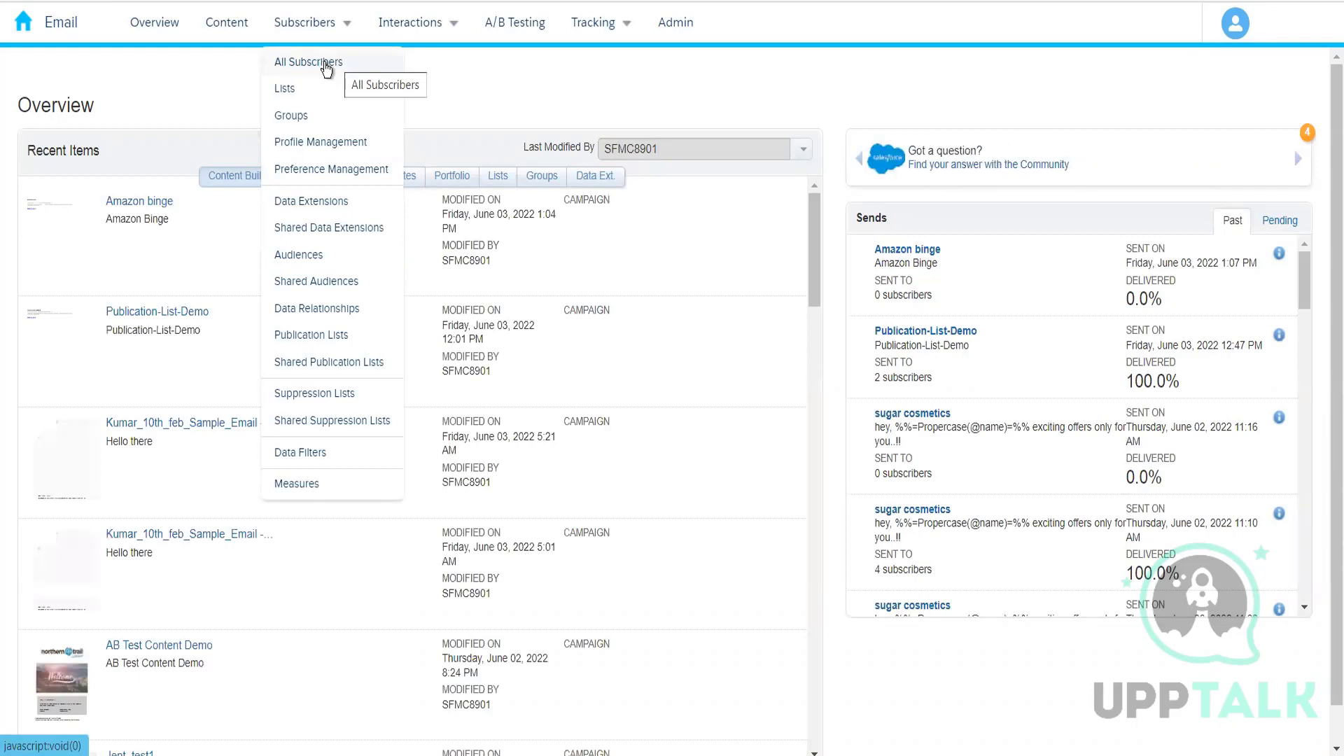
{"action": "left_click", "coordinate": [333, 62]}
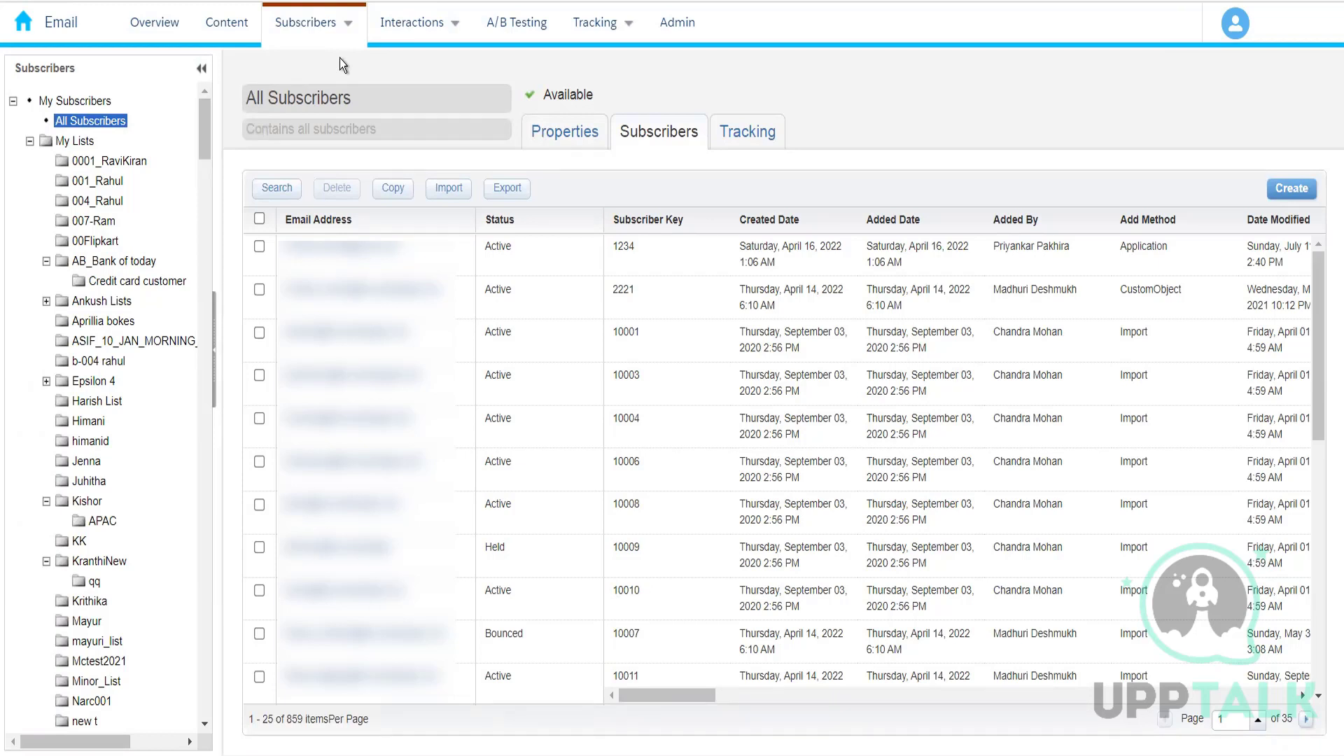
{"action": "mouse_move", "coordinate": [310, 42]}
{"action": "mouse_move", "coordinate": [357, 35]}
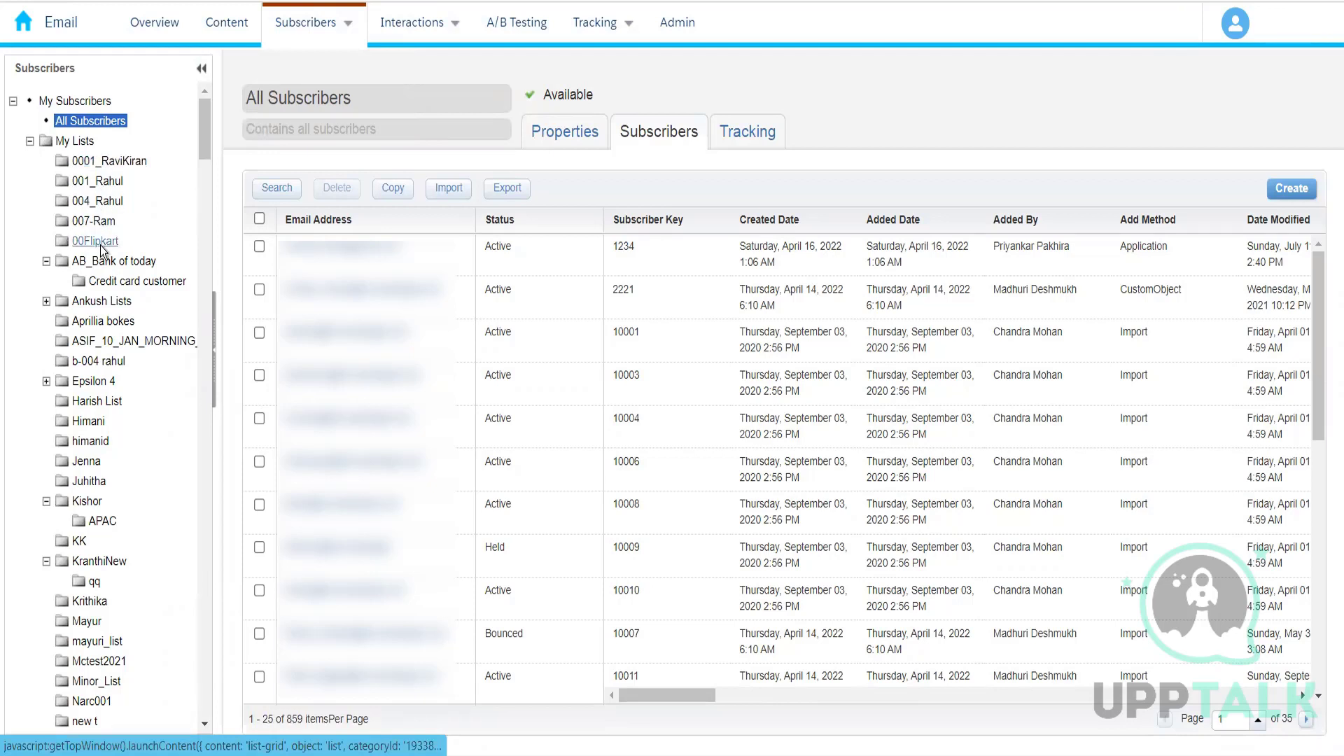
Step: Open the Amazon_Electronics list in the folder numbered 004 under My Lists and select its subscriber
{"action": "left_click", "coordinate": [83, 143]}
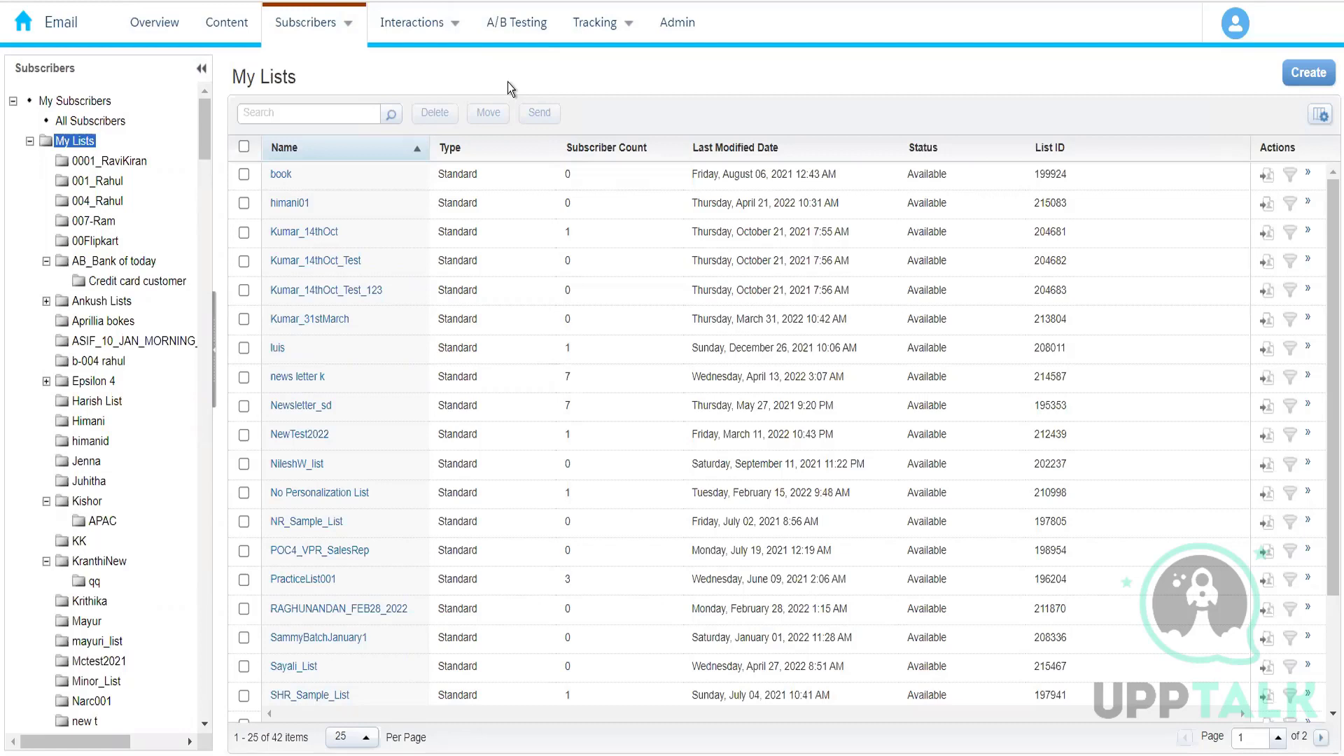
{"action": "left_click", "coordinate": [321, 26]}
{"action": "left_click", "coordinate": [317, 96]}
{"action": "left_click", "coordinate": [100, 203]}
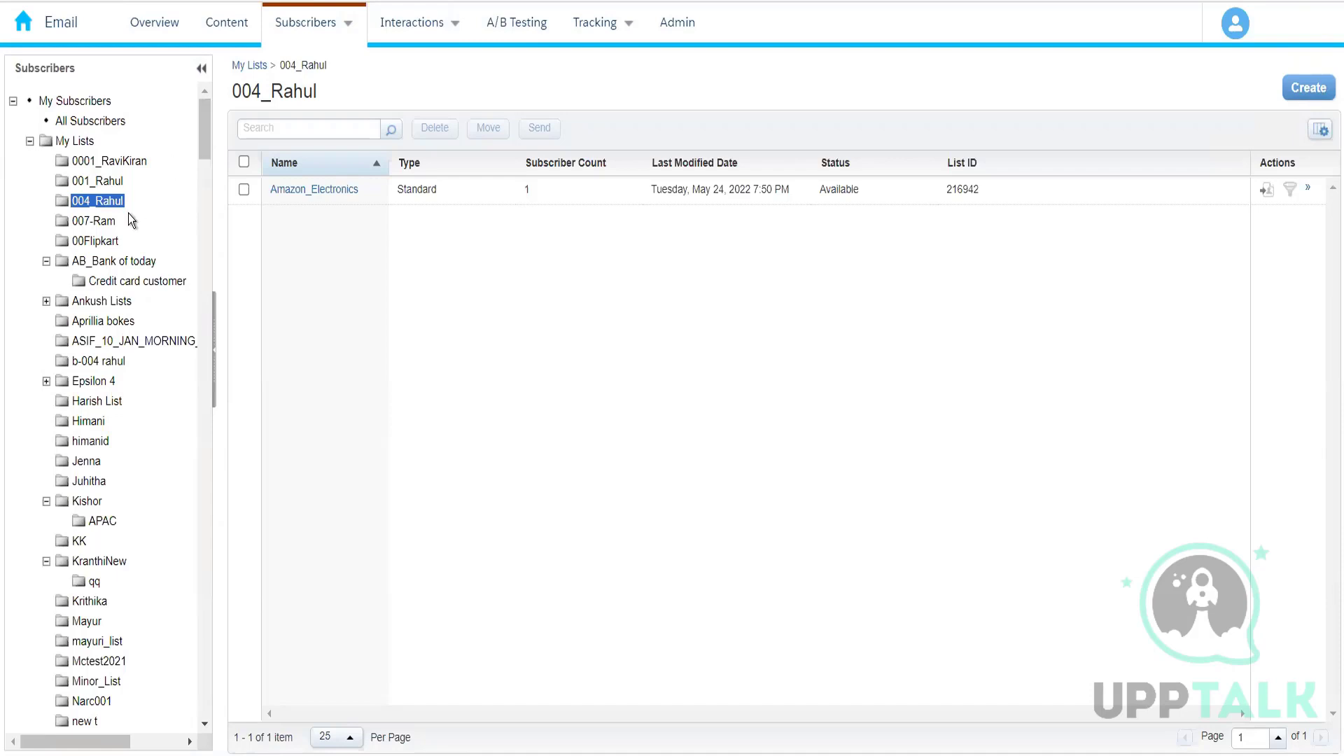
{"action": "left_click", "coordinate": [323, 192]}
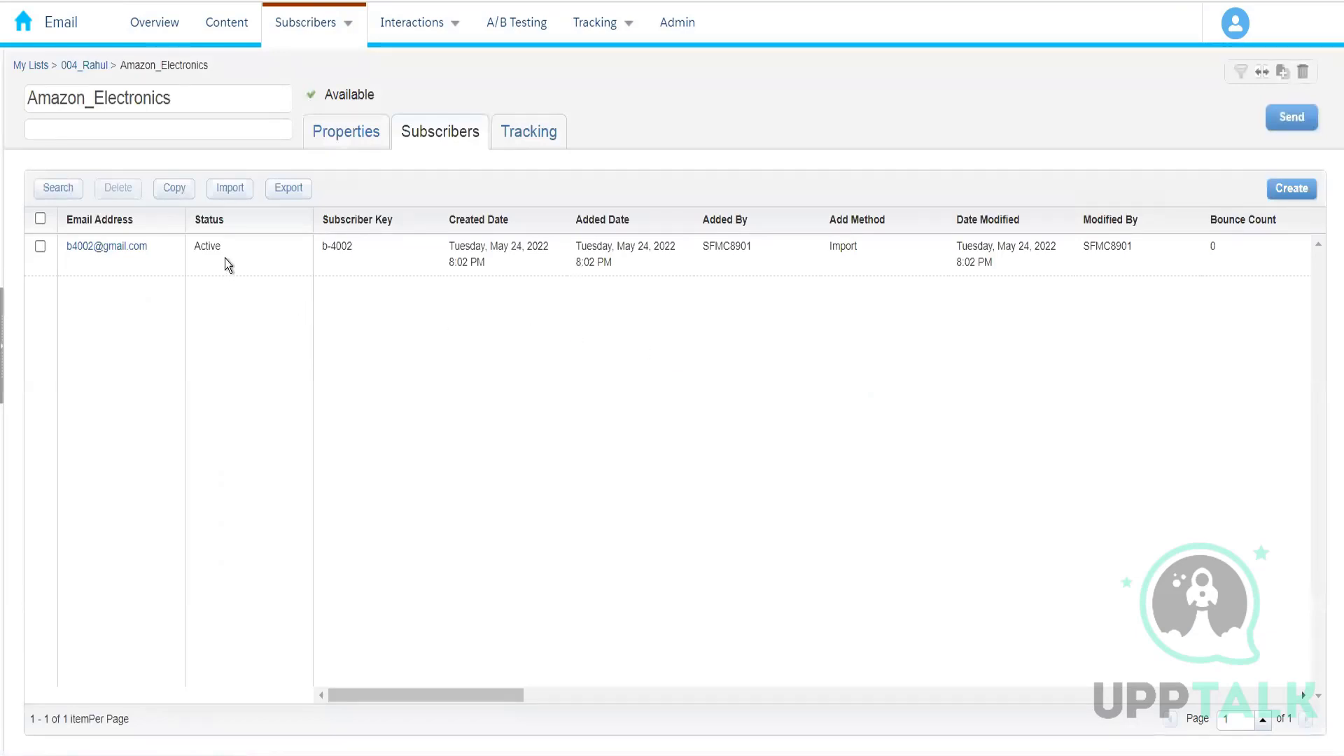
{"action": "left_click", "coordinate": [40, 247]}
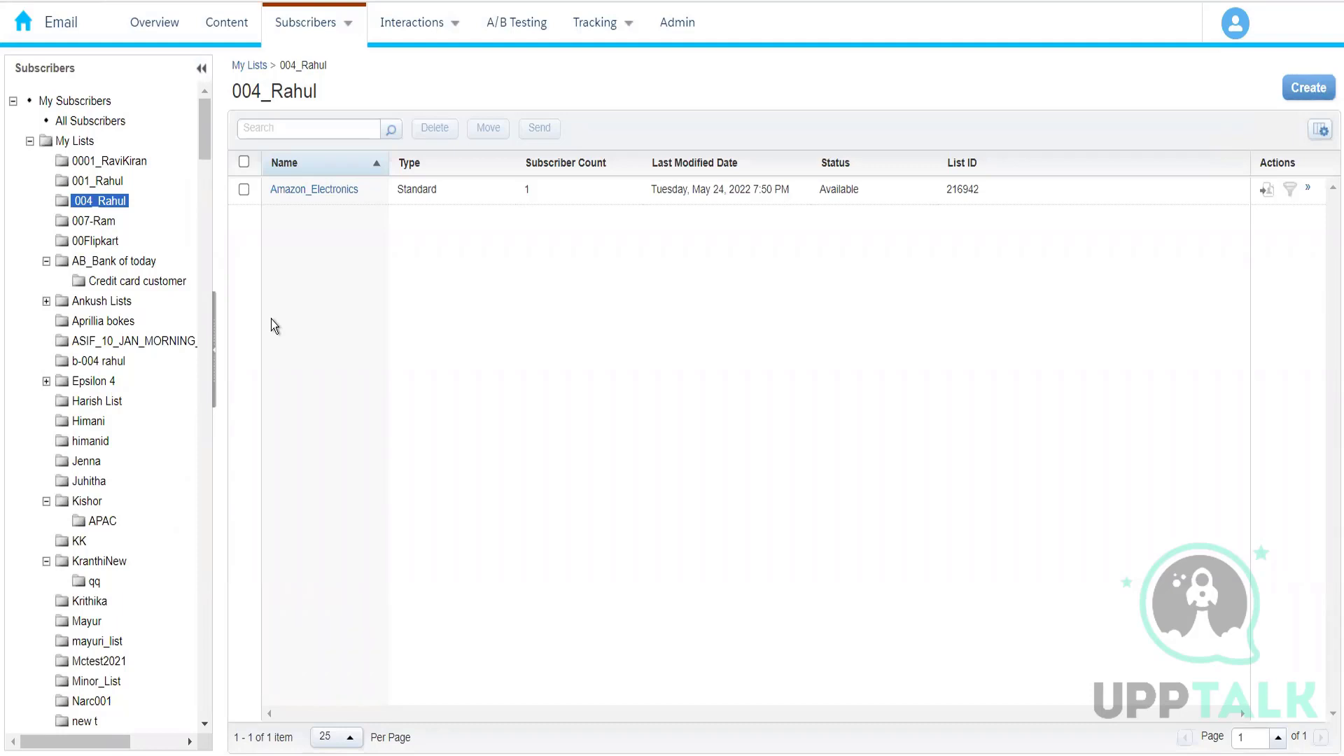
Step: Switch to Contact Builder from the Audience Builder apps
{"action": "left_click", "coordinate": [345, 32]}
{"action": "mouse_move", "coordinate": [21, 21]}
{"action": "mouse_move", "coordinate": [705, 161]}
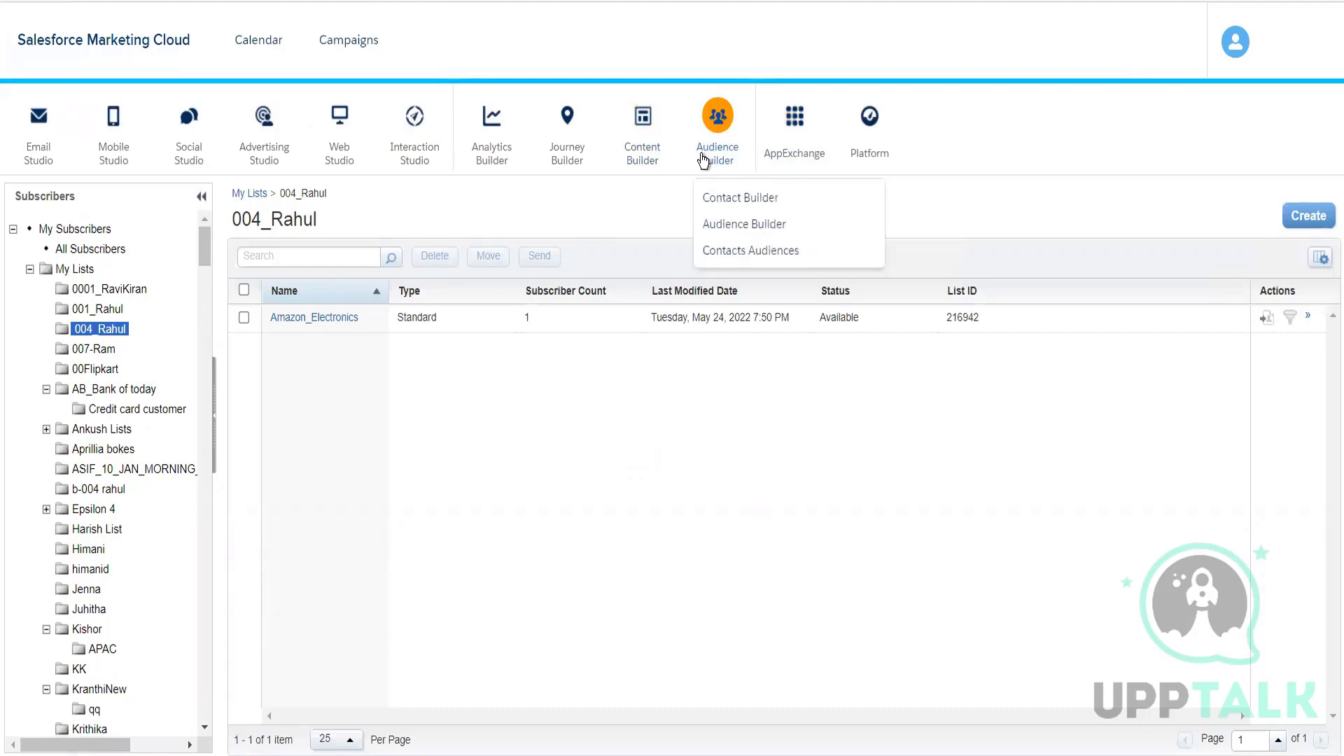
{"action": "left_click", "coordinate": [721, 198]}
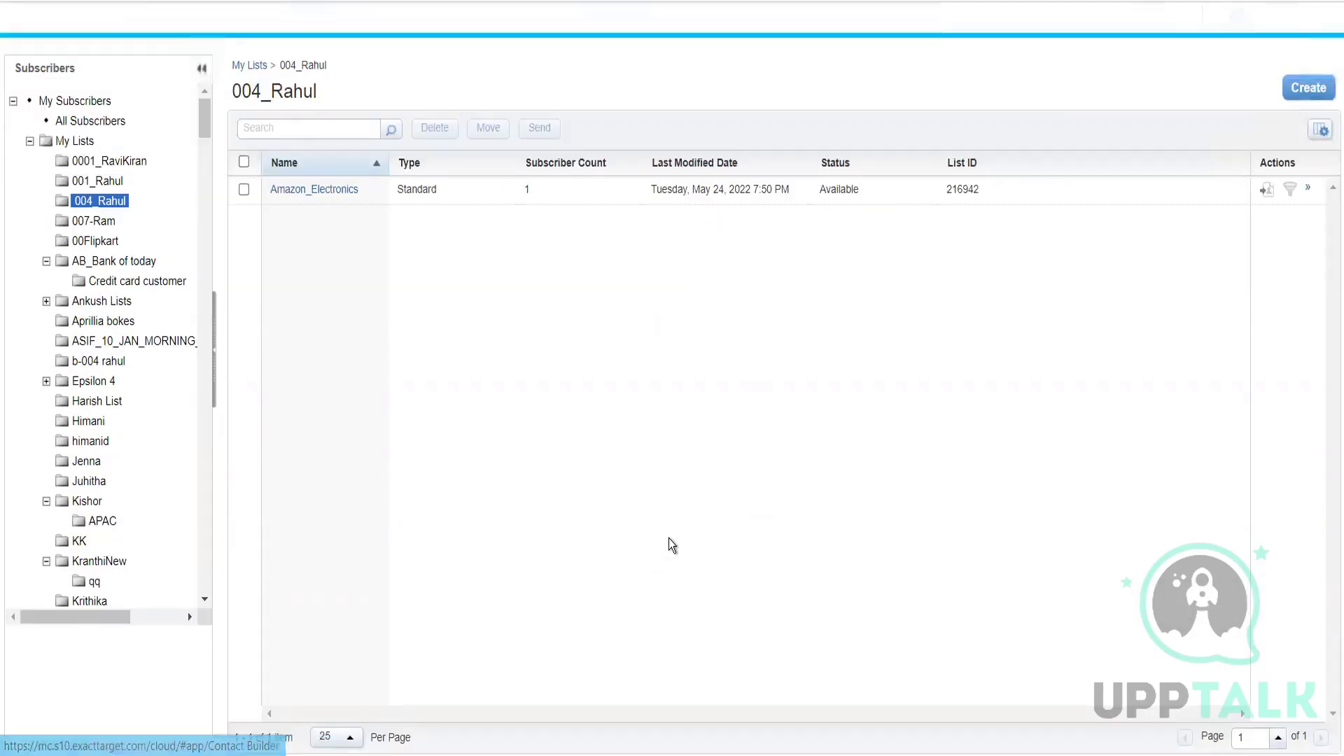
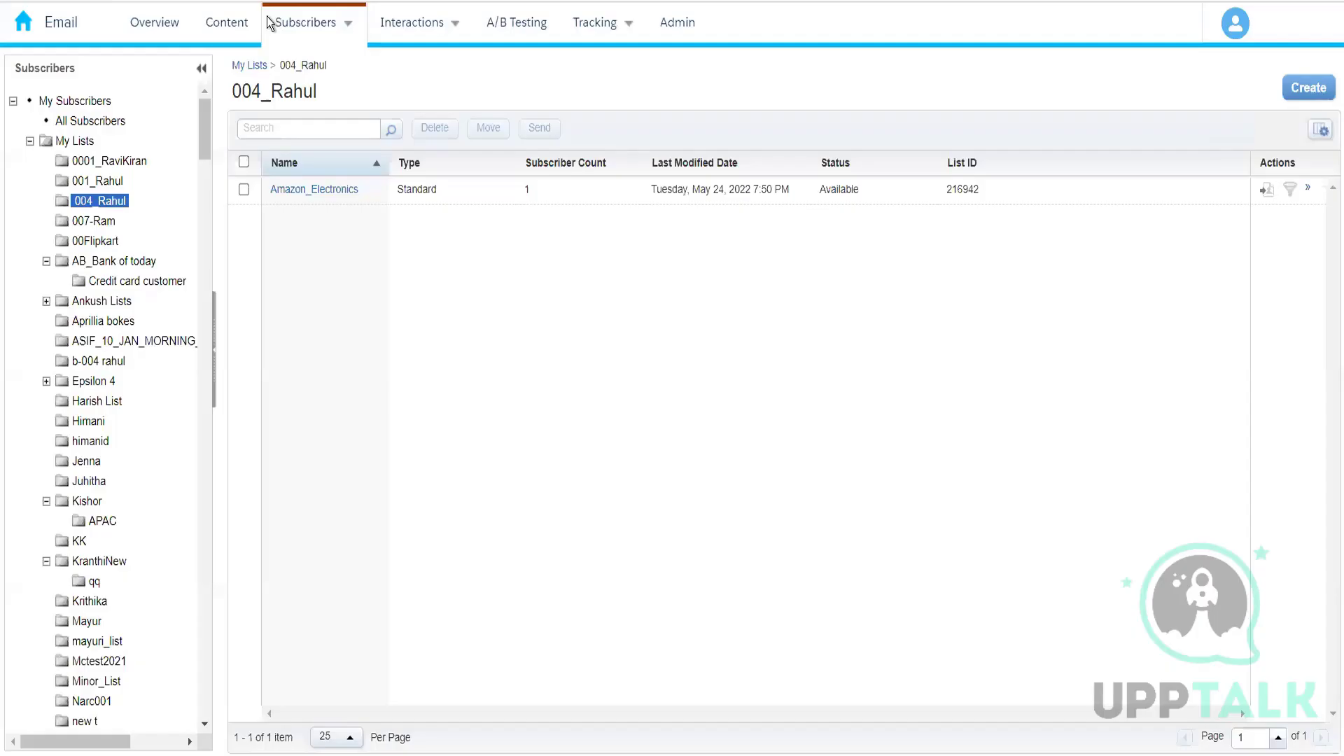
Step: View the details of the run2 email in the Send Email workflow and return to Content Builder
{"action": "left_click", "coordinate": [226, 24]}
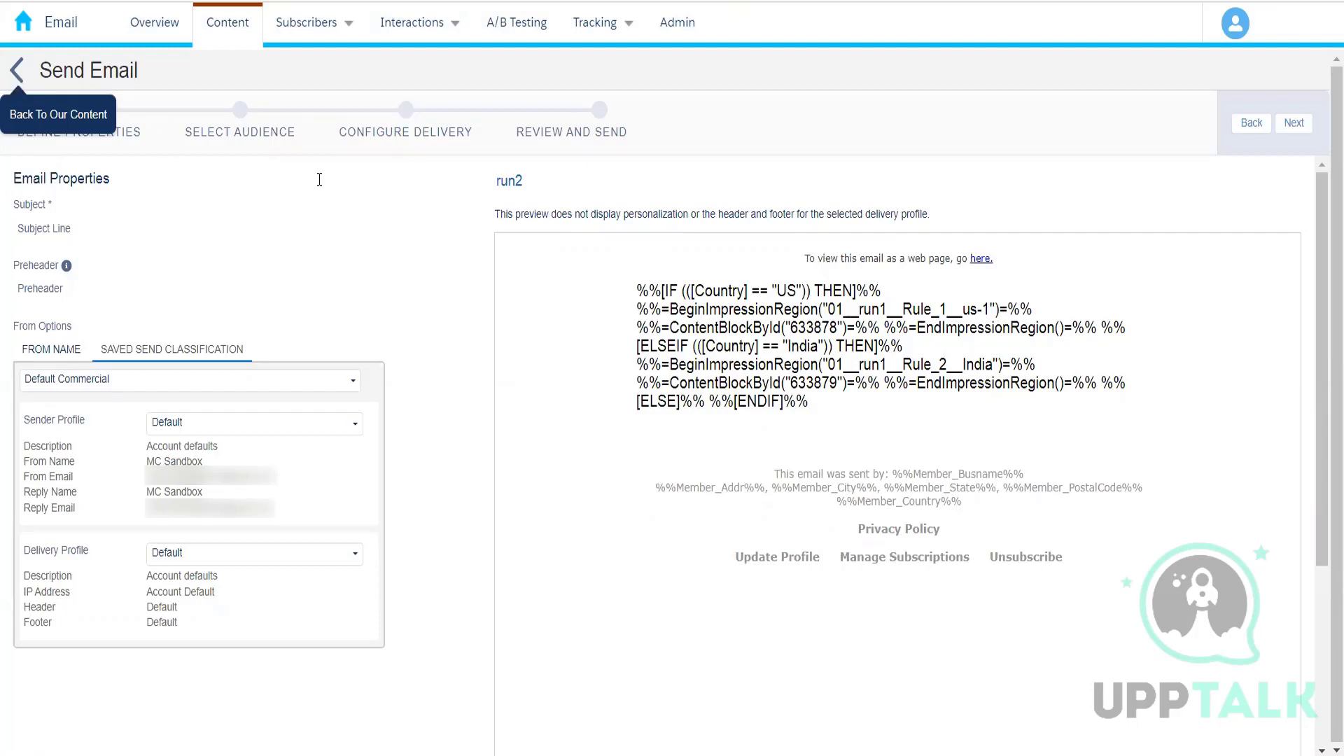
{"action": "left_click", "coordinate": [509, 181]}
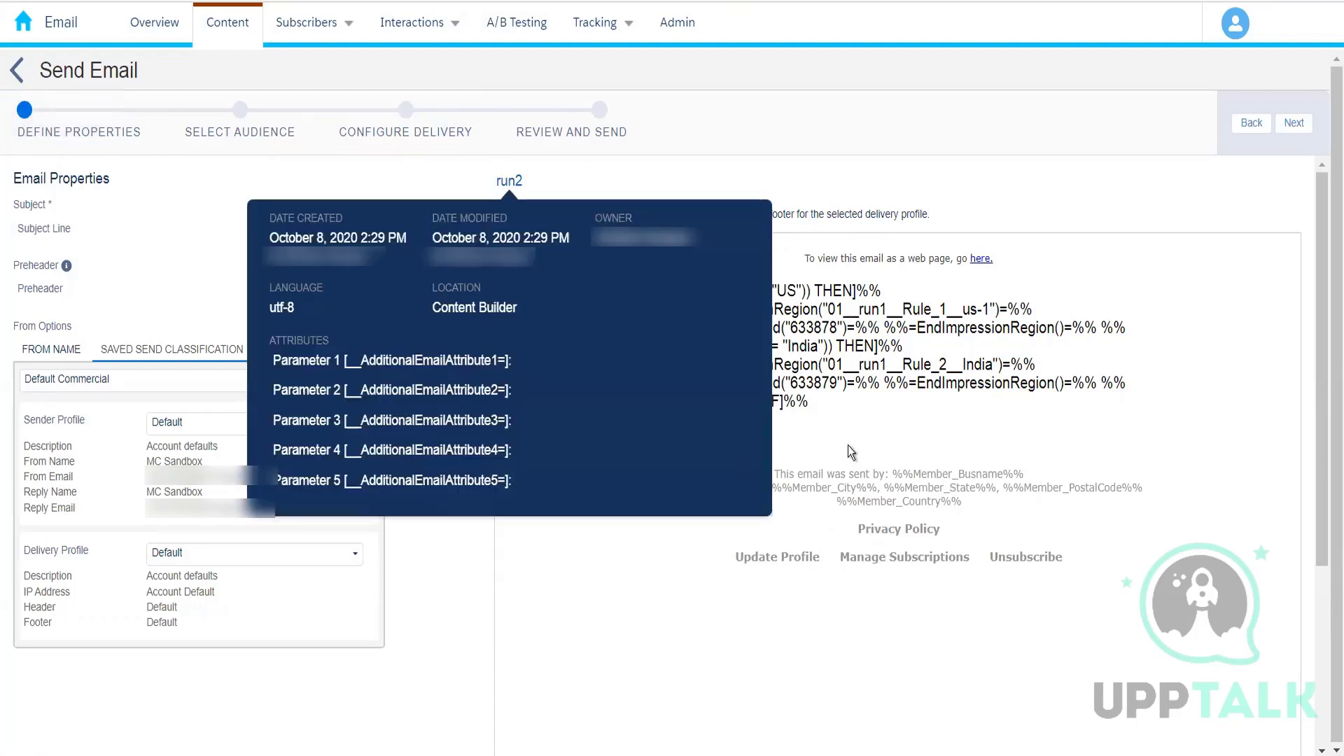
{"action": "left_click", "coordinate": [733, 132]}
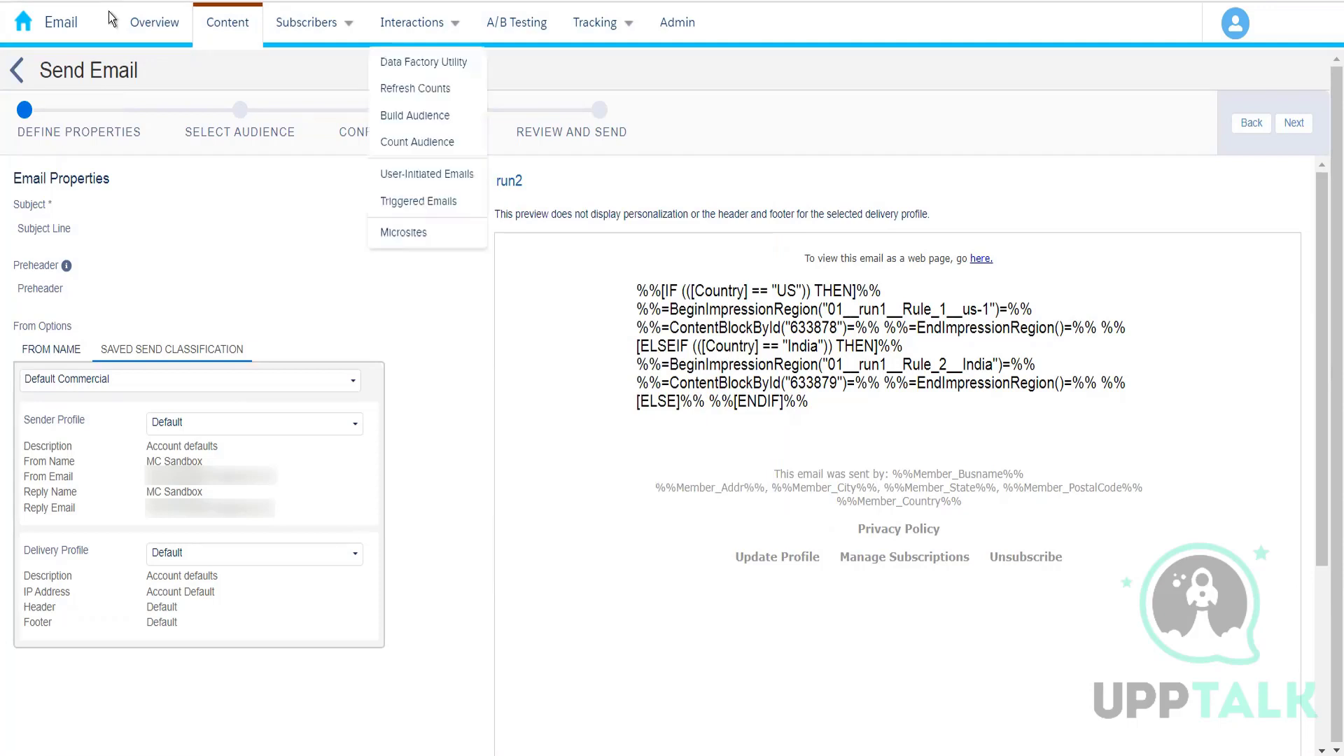
{"action": "left_click", "coordinate": [16, 70]}
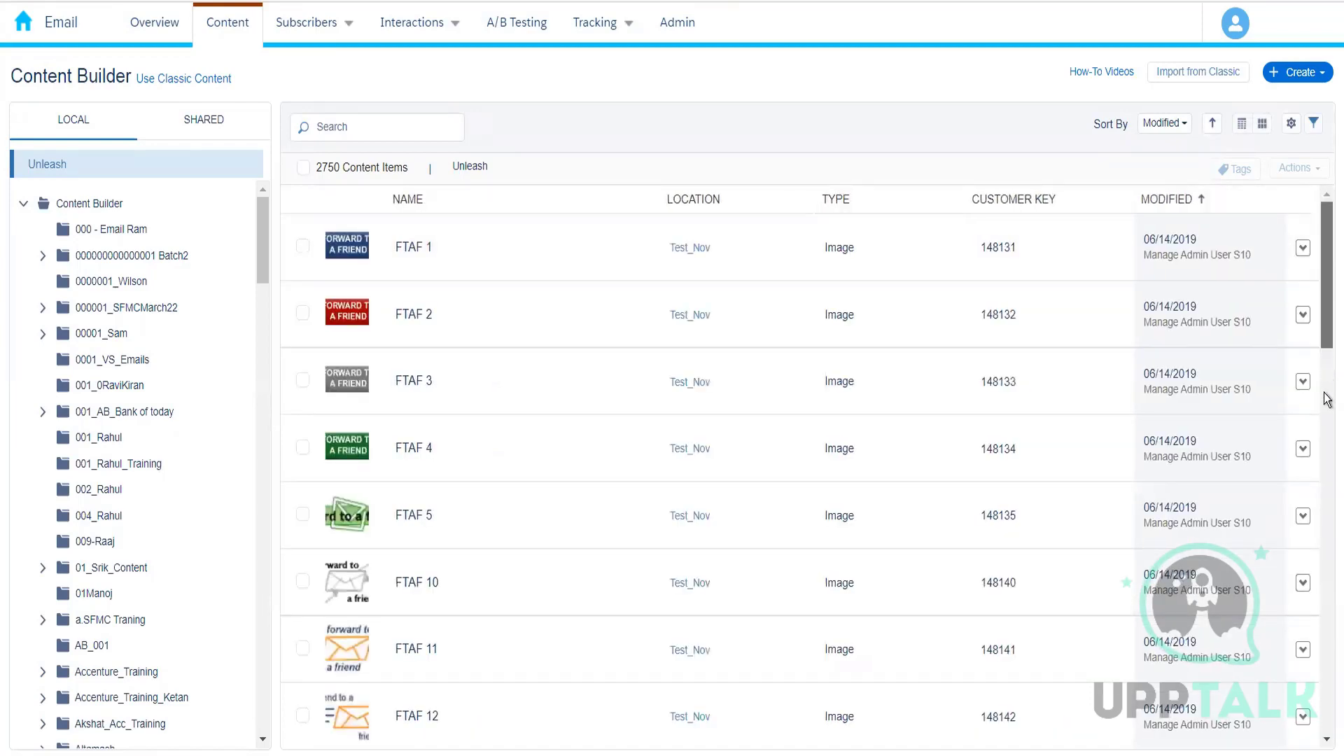
Step: Open the send workflow for the SFMC_Learn email and go back to Content Builder
{"action": "left_click_drag", "start_coordinate": [1326, 399], "coordinate": [1326, 721]}
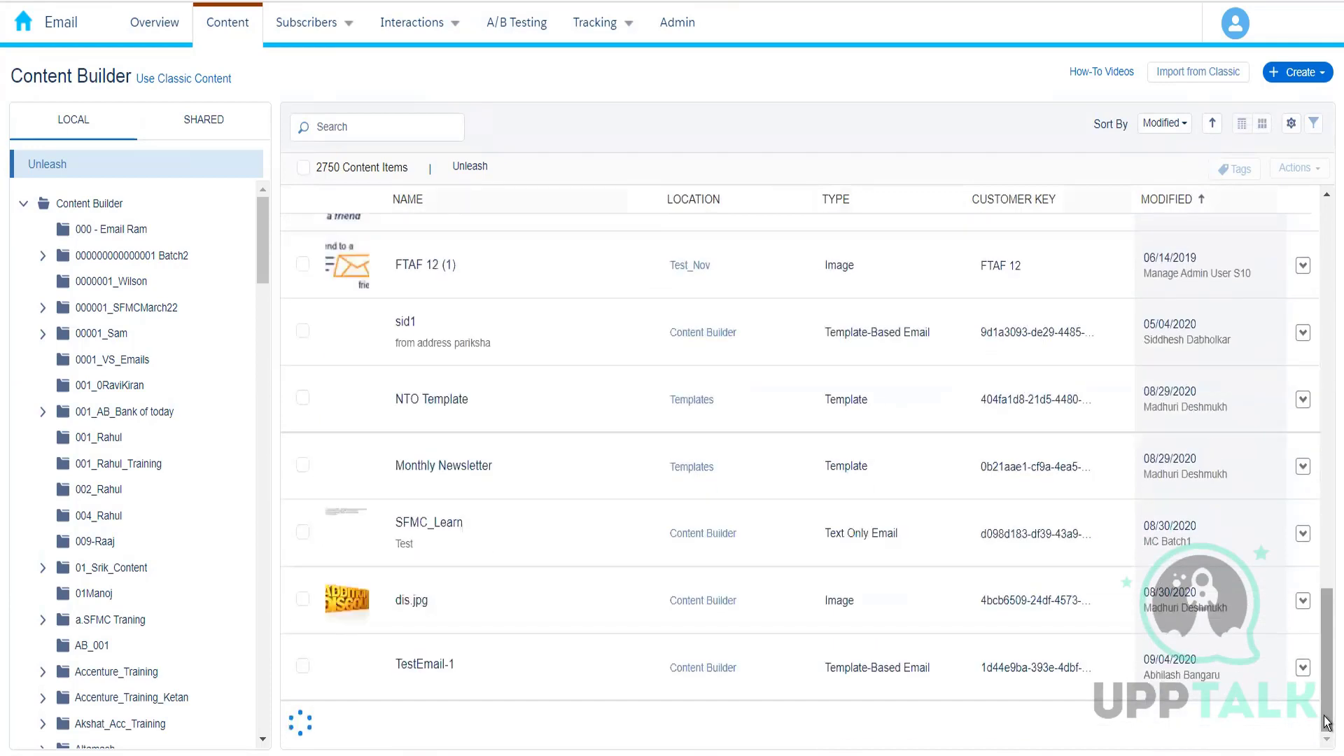
{"action": "left_click", "coordinate": [1302, 534]}
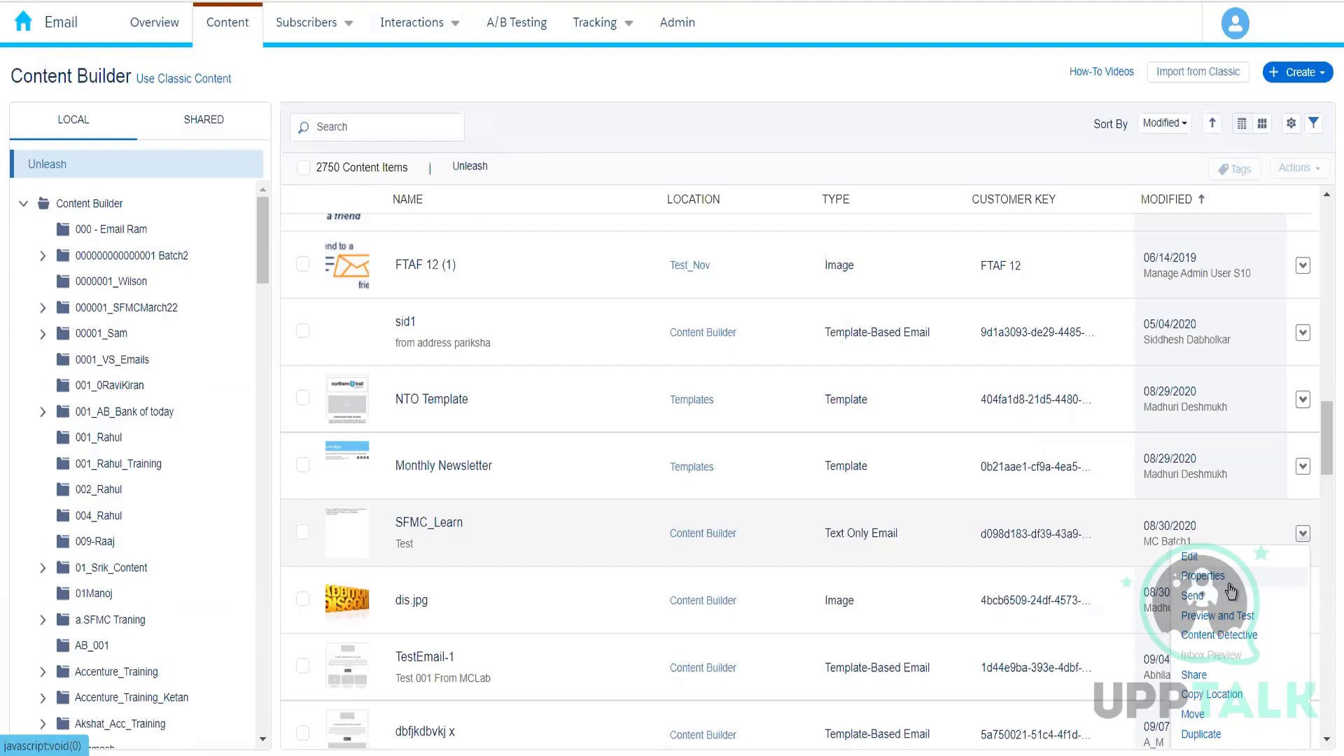
{"action": "left_click", "coordinate": [1230, 587]}
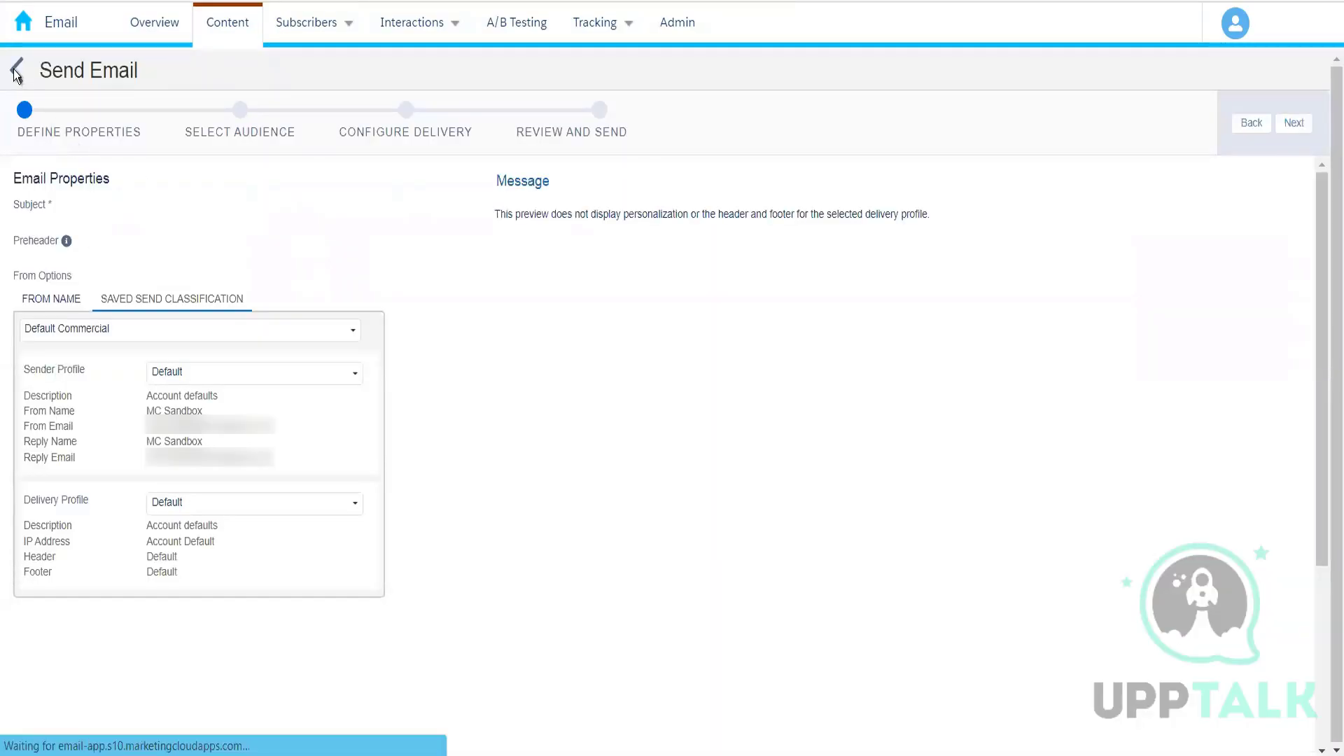
{"action": "left_click", "coordinate": [16, 72]}
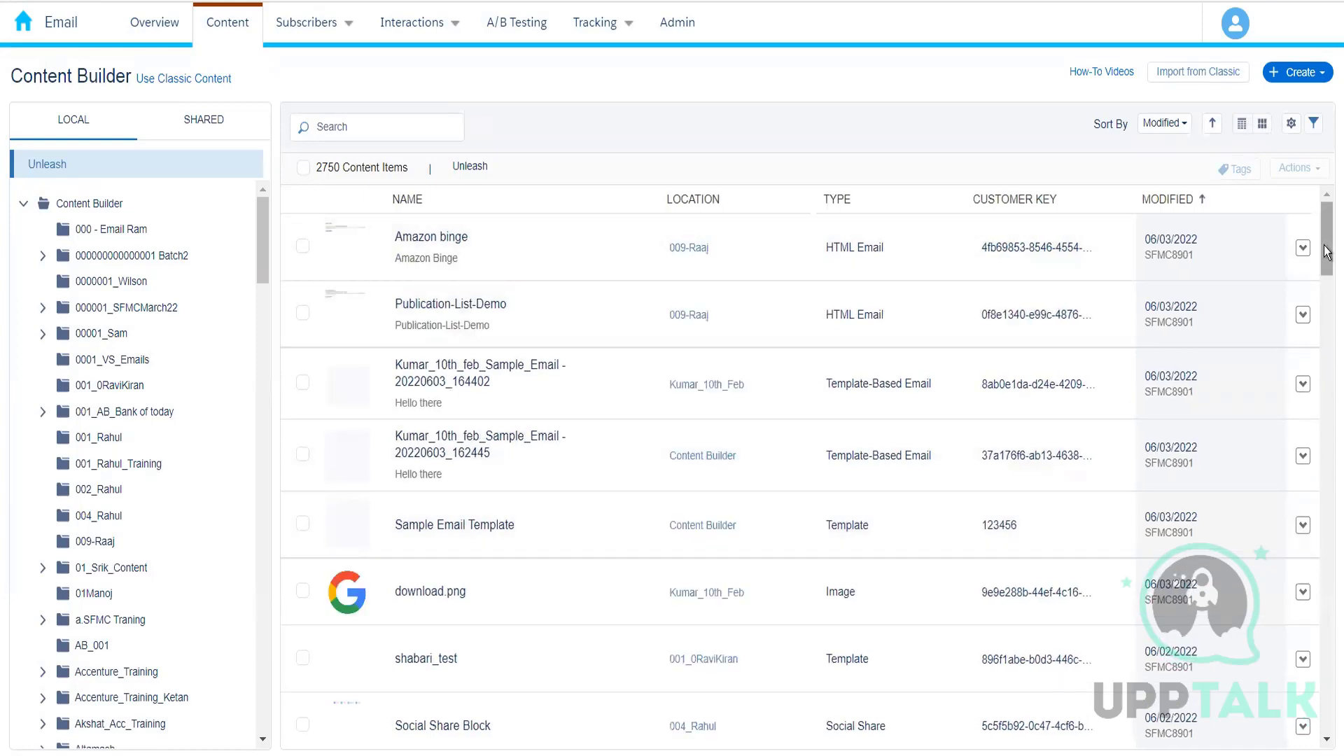
Step: Find the template-based email sid1 in Content Builder and open it in Preview and Test
{"action": "left_click_drag", "start_coordinate": [1327, 288], "coordinate": [1328, 403]}
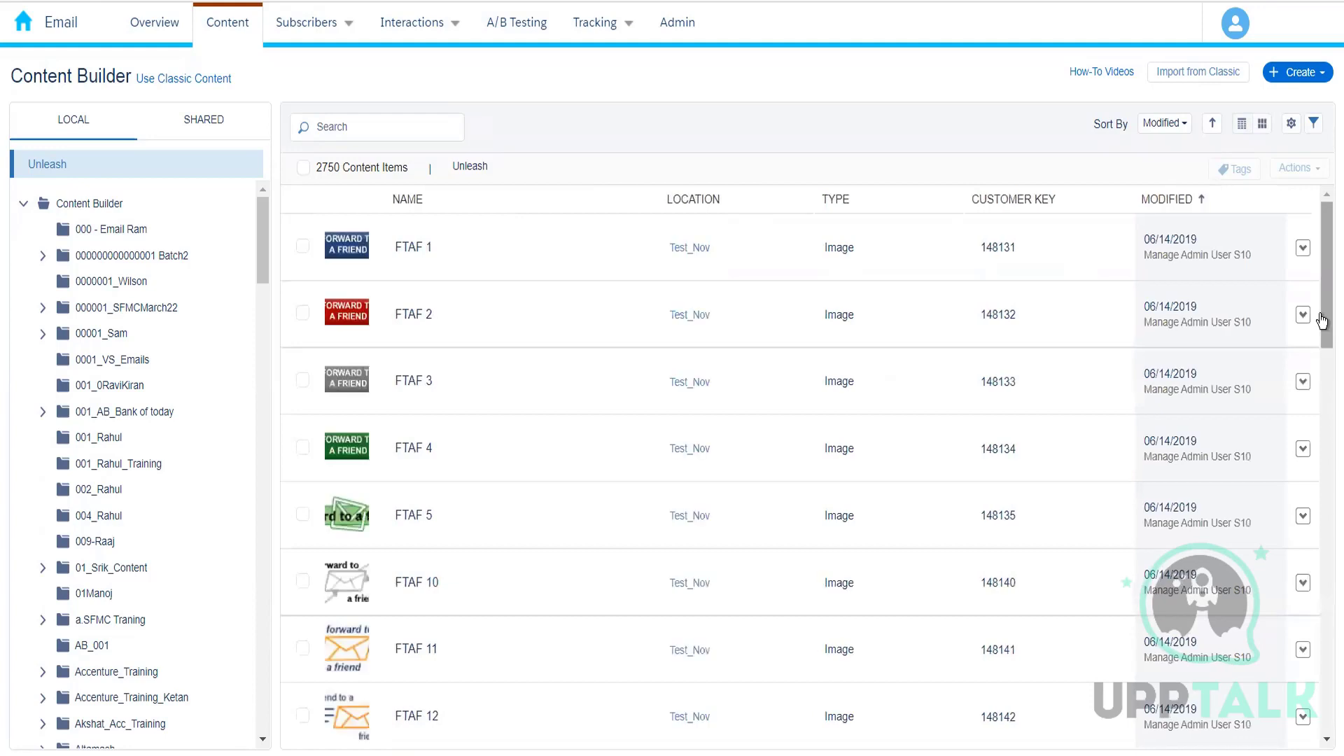
{"action": "left_click_drag", "start_coordinate": [1326, 318], "coordinate": [1326, 518]}
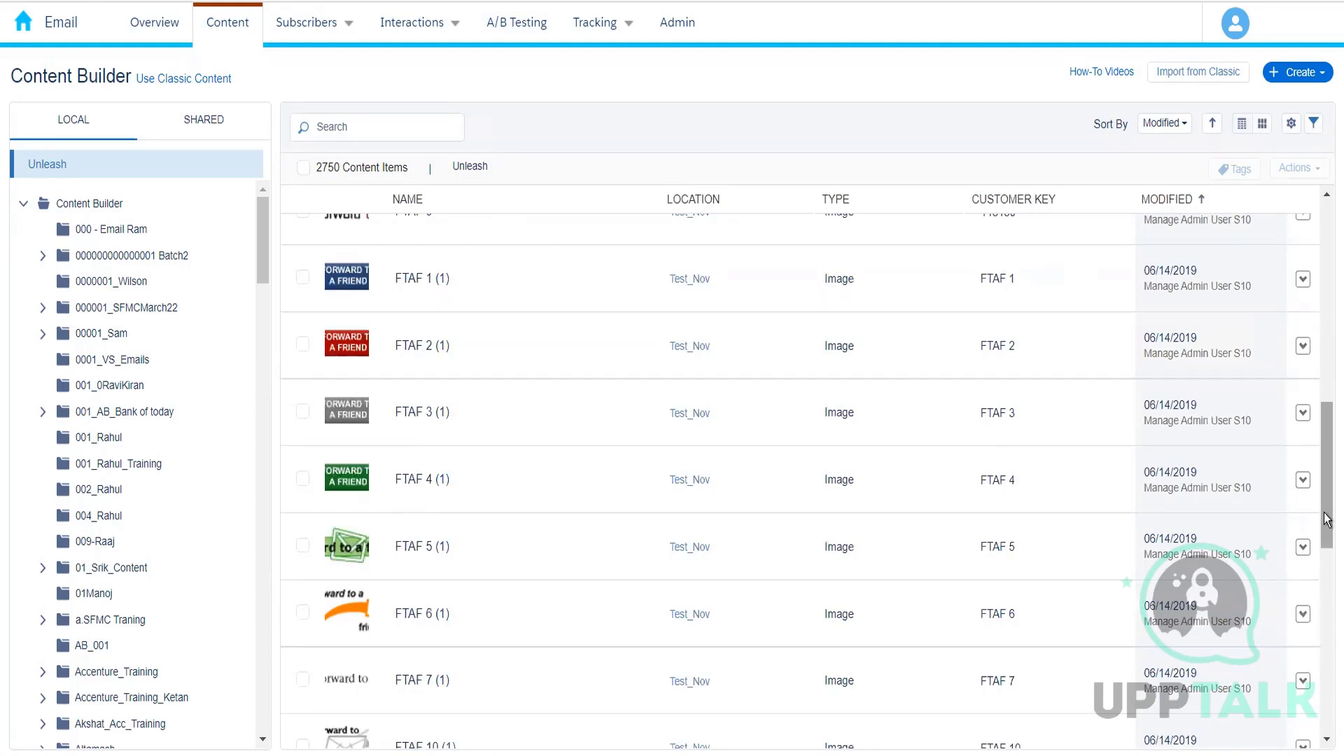
{"action": "left_click_drag", "start_coordinate": [1327, 518], "coordinate": [1326, 656]}
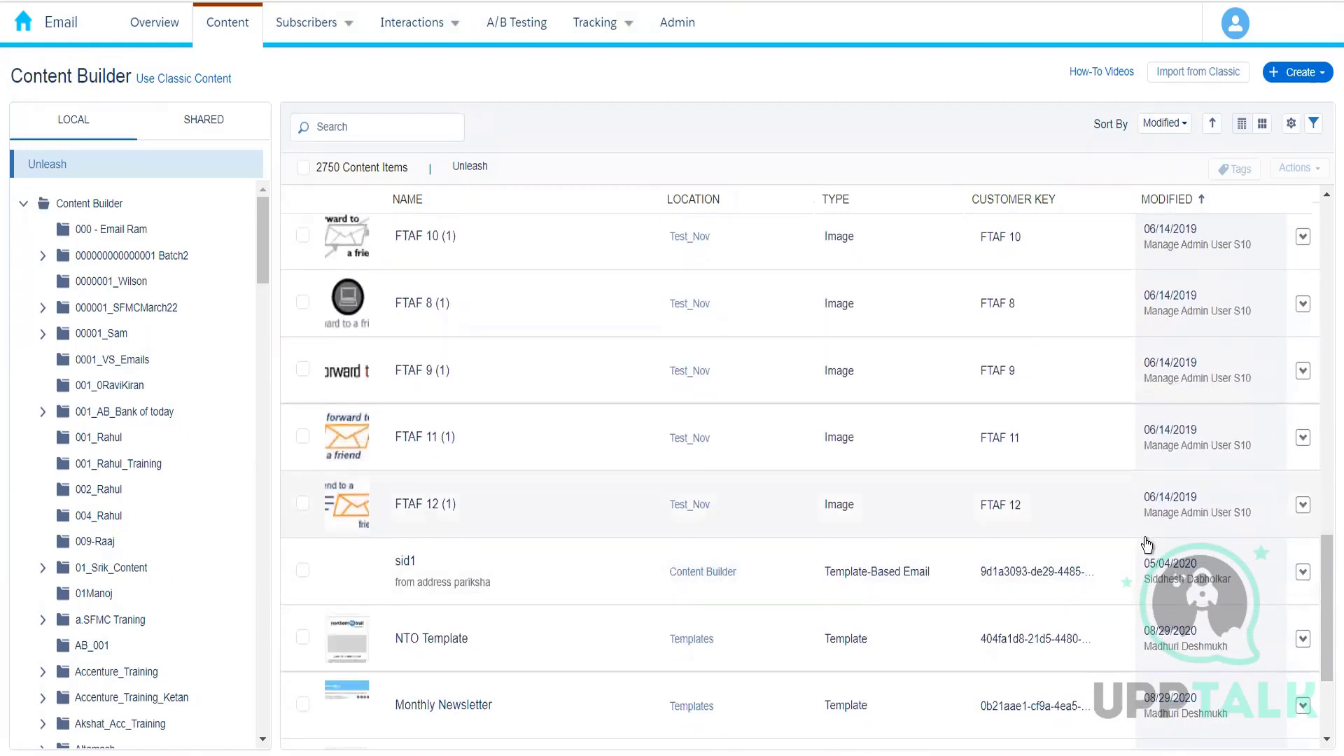
{"action": "left_click", "coordinate": [1302, 575]}
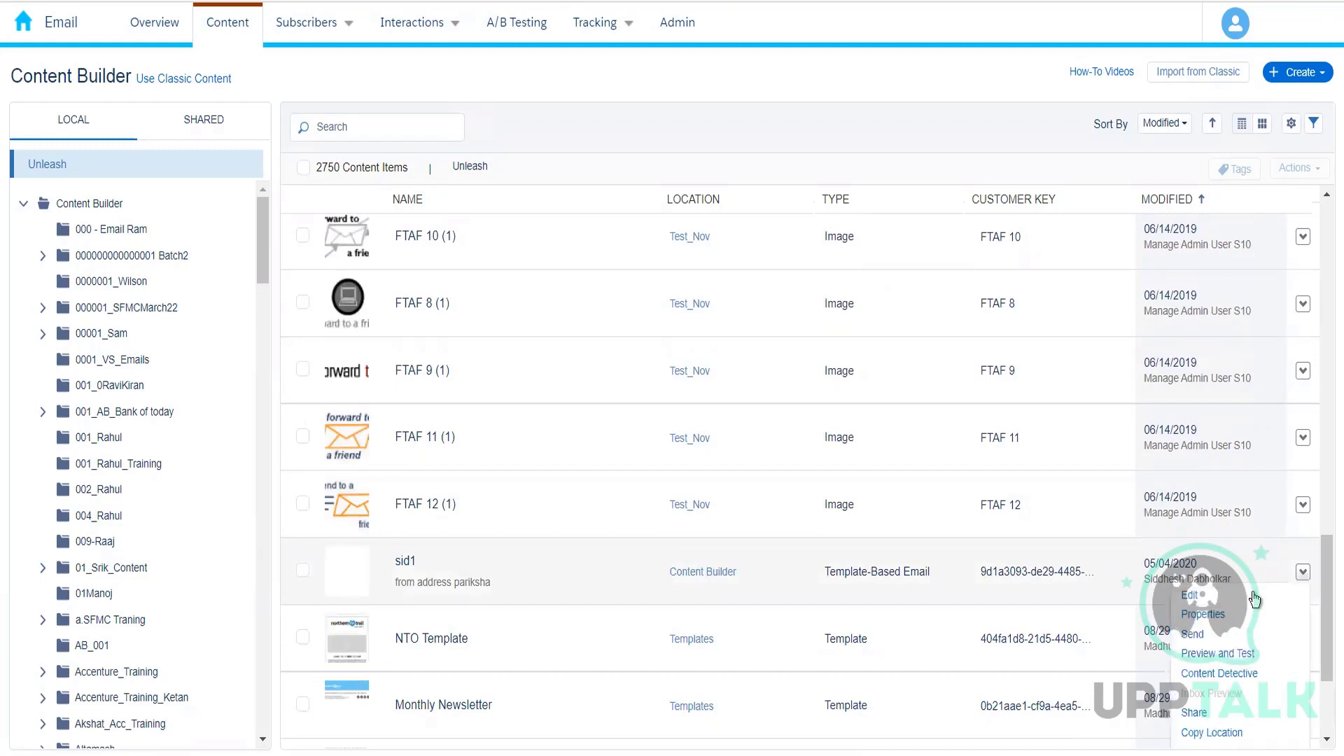
{"action": "left_click", "coordinate": [1225, 654]}
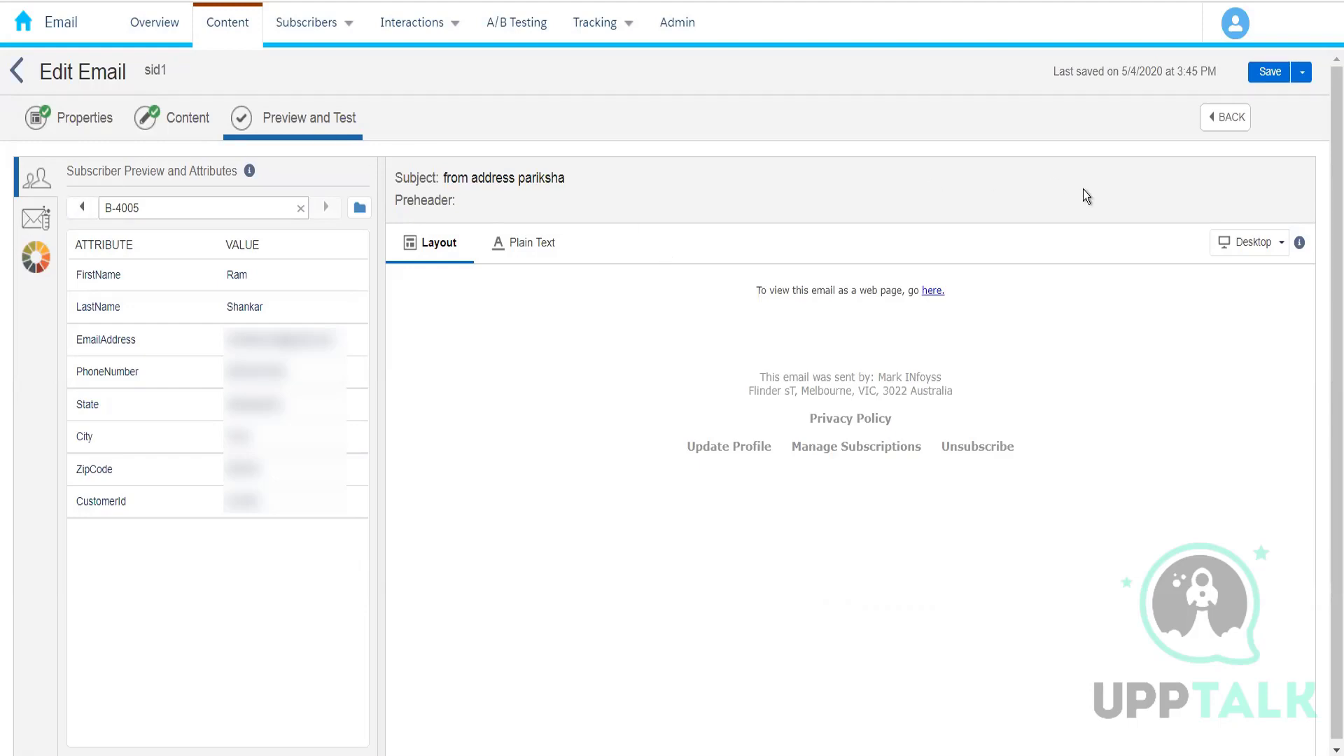
Step: Review the Test Send recipients, sender and delivery profiles and subject prefix for sid1, and return to the subscriber preview
{"action": "left_click", "coordinate": [36, 221]}
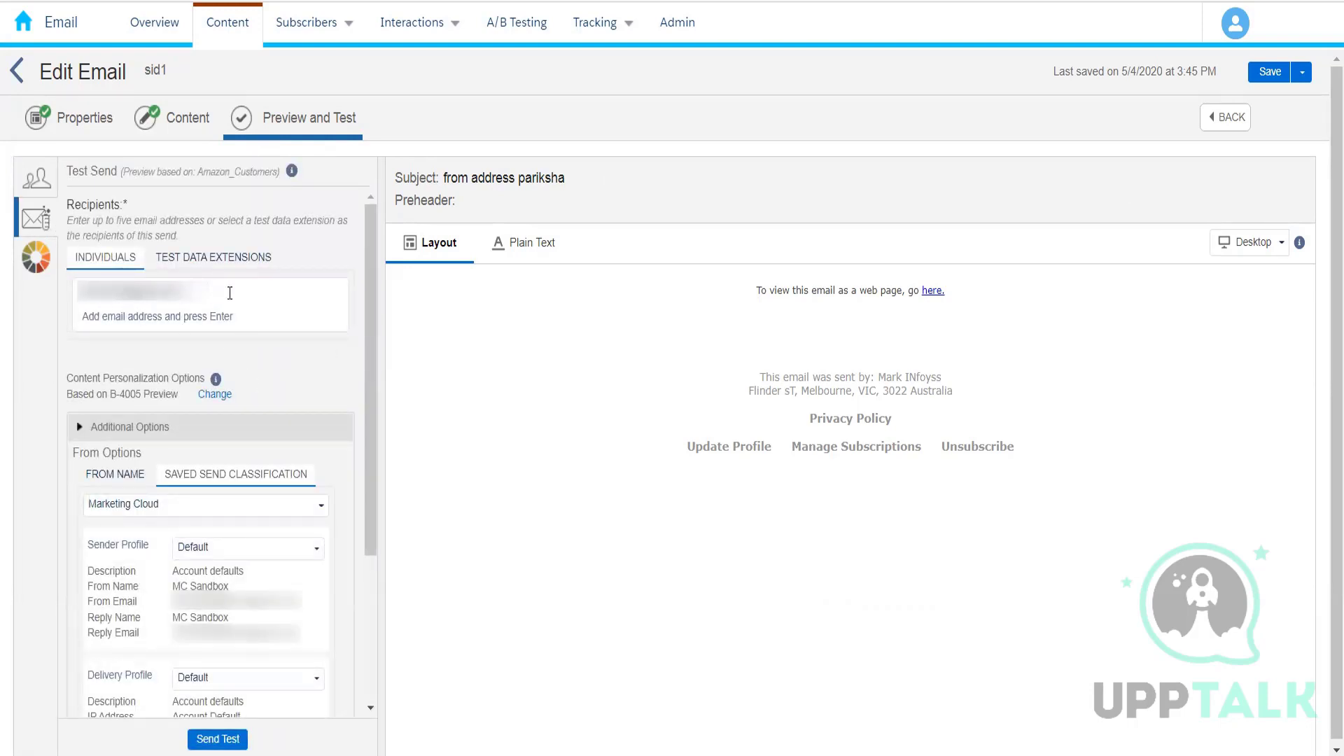
{"action": "left_click_drag", "start_coordinate": [371, 322], "coordinate": [371, 379]}
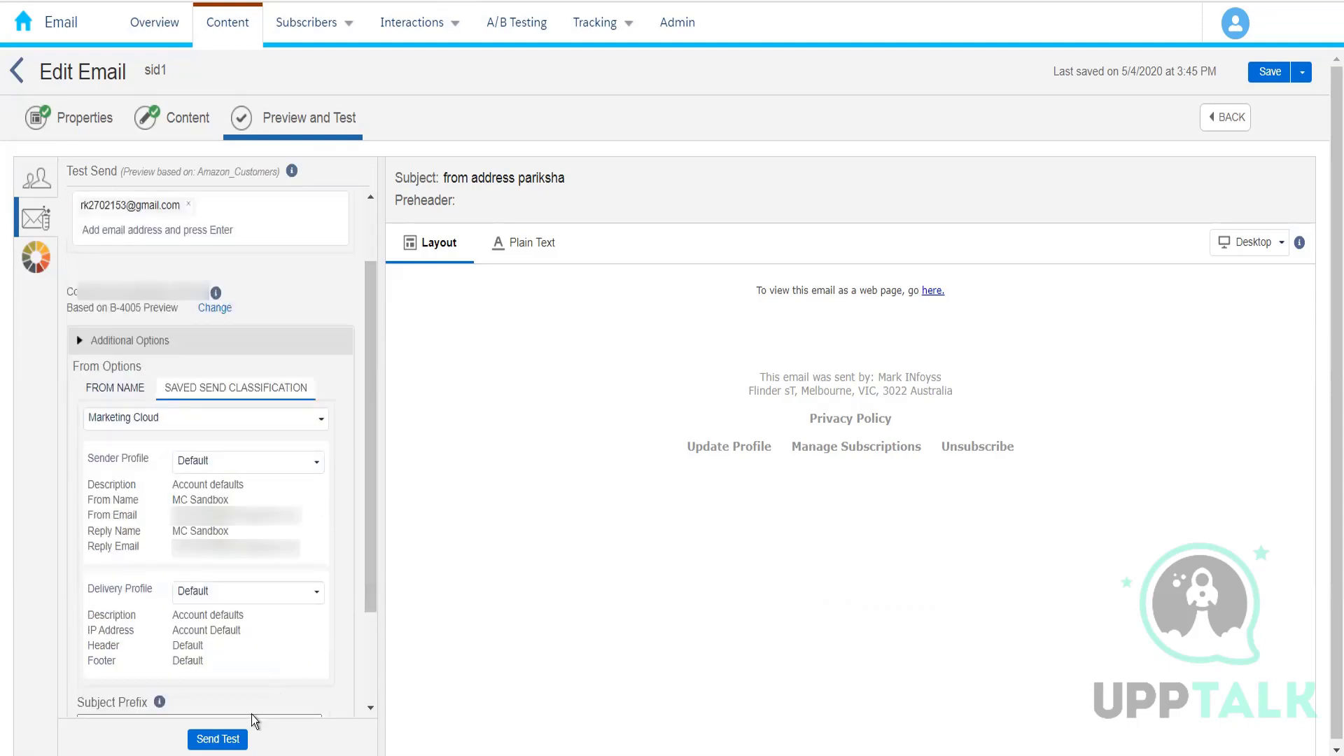
{"action": "scroll", "coordinate": [372, 564], "scroll_direction": "down", "scroll_amount": 2}
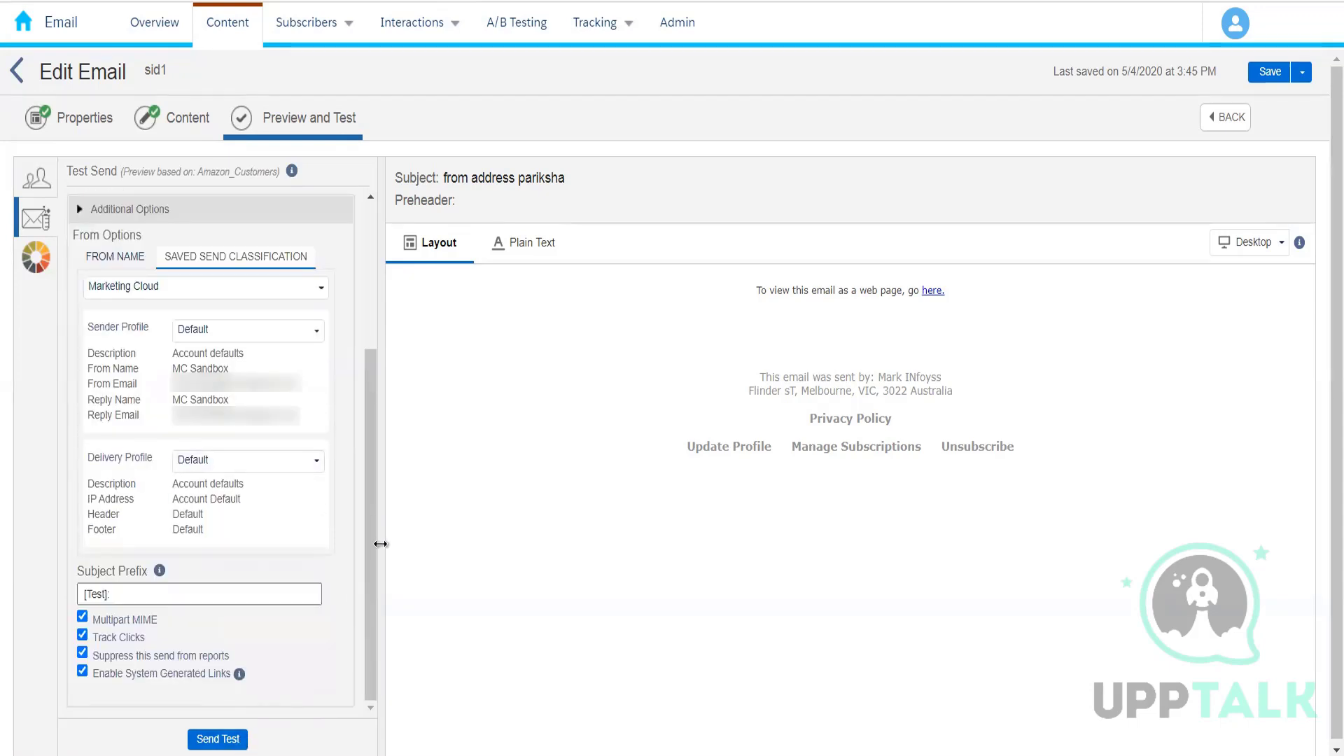
{"action": "scroll", "coordinate": [375, 378], "scroll_direction": "up", "scroll_amount": 3}
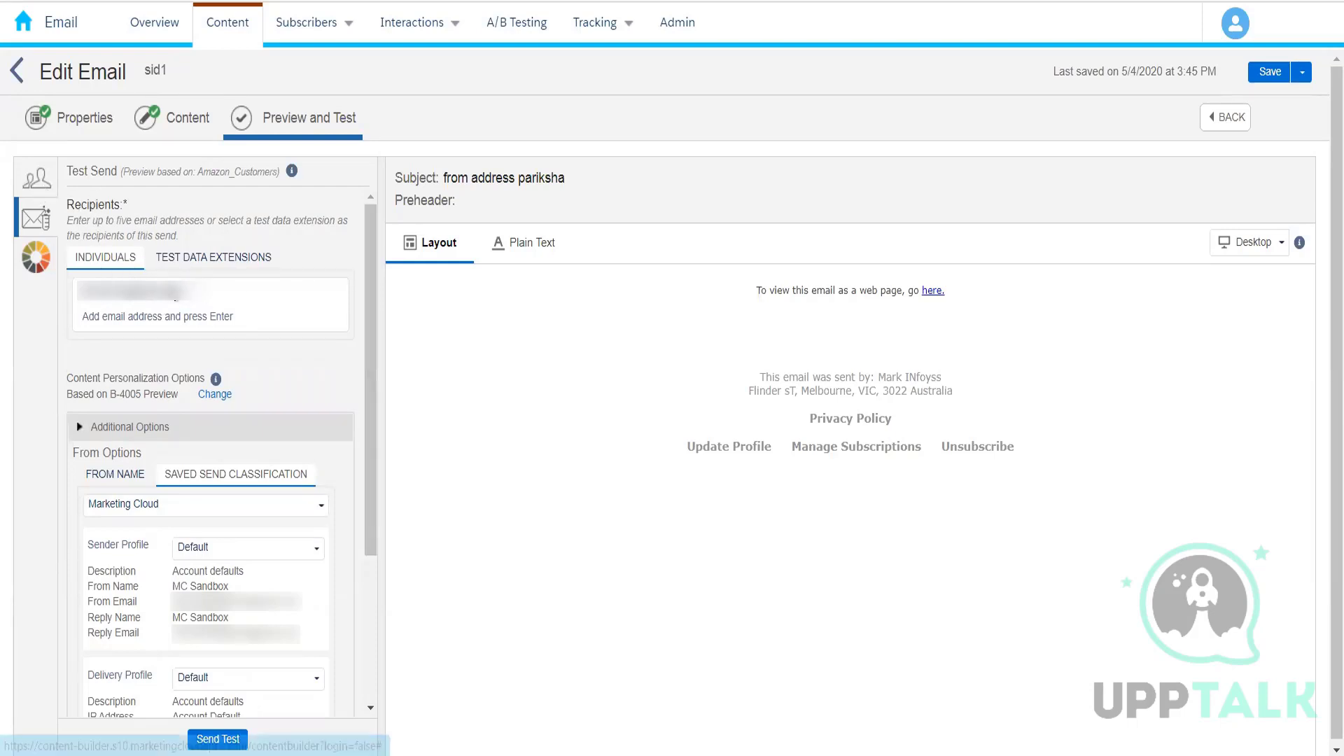
{"action": "left_click", "coordinate": [38, 190]}
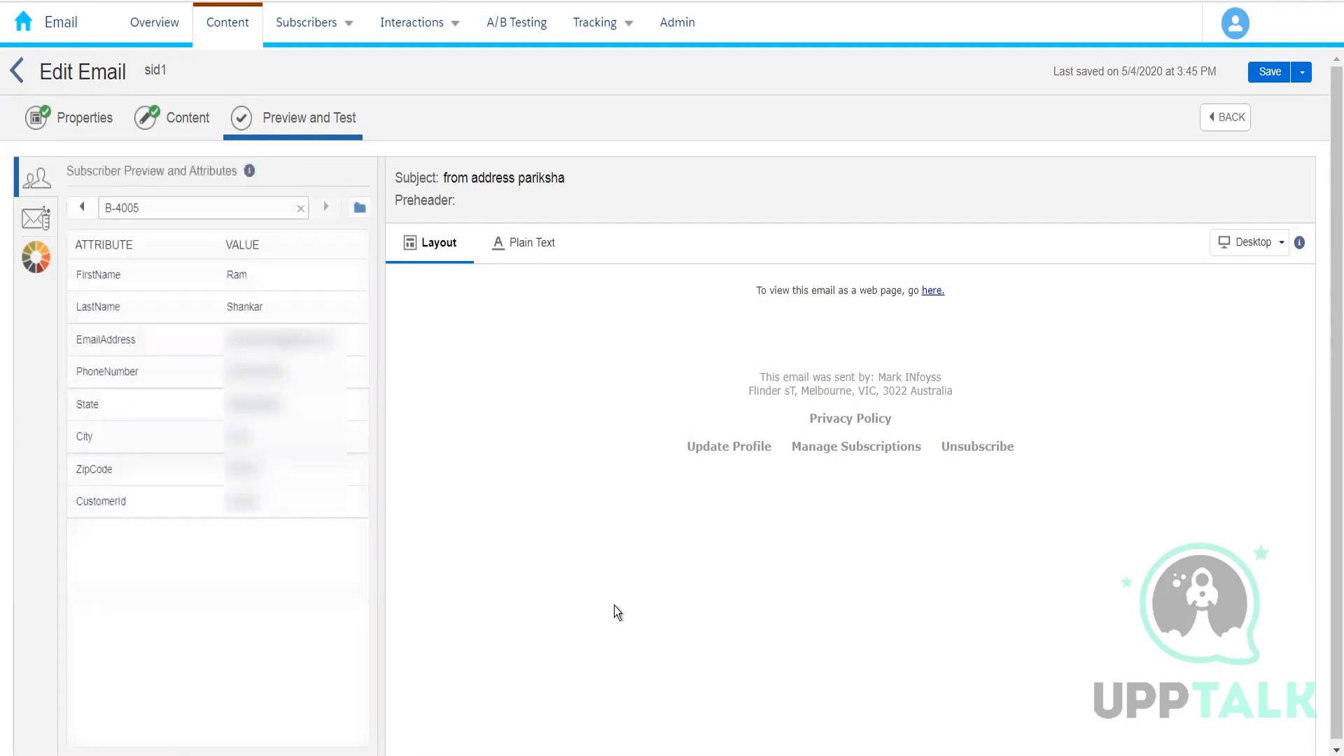
Step: Browse the test data extensions available as Test Send recipients and leave the selection without choosing one
{"action": "left_click", "coordinate": [36, 219]}
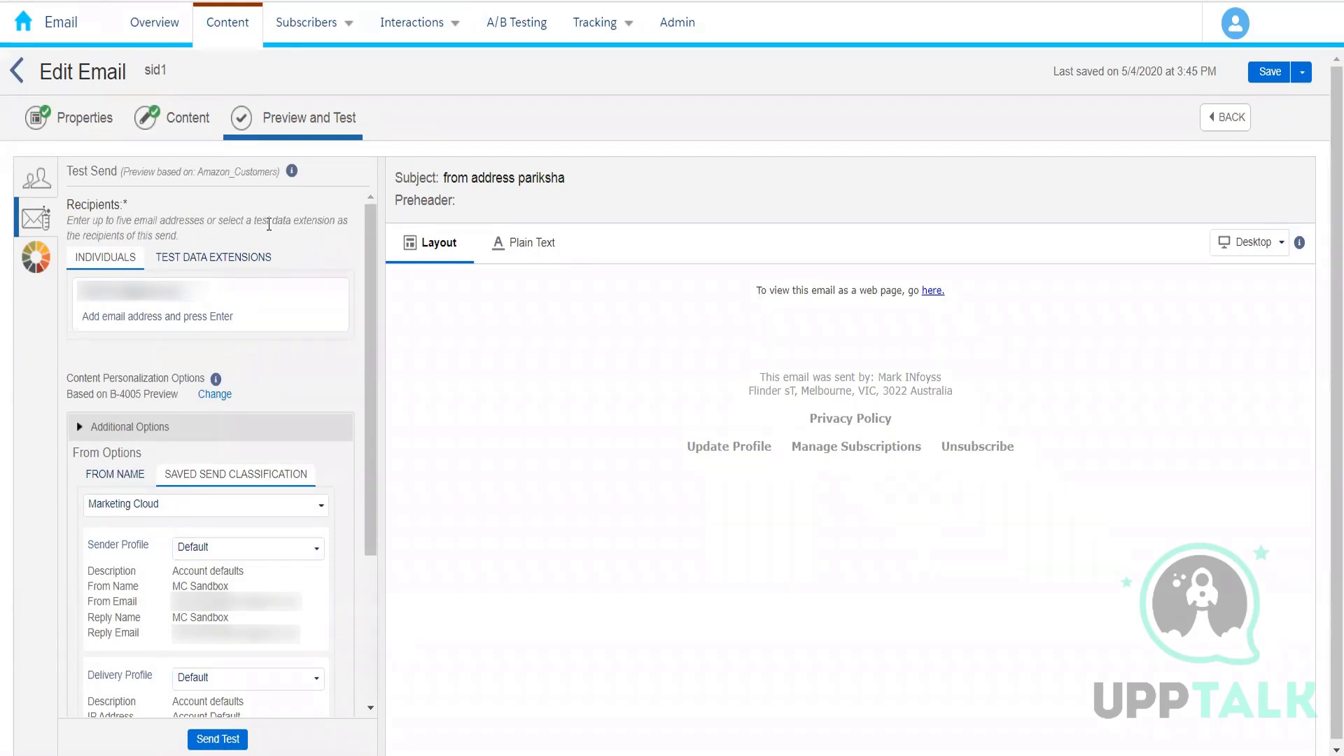
{"action": "left_click", "coordinate": [231, 259]}
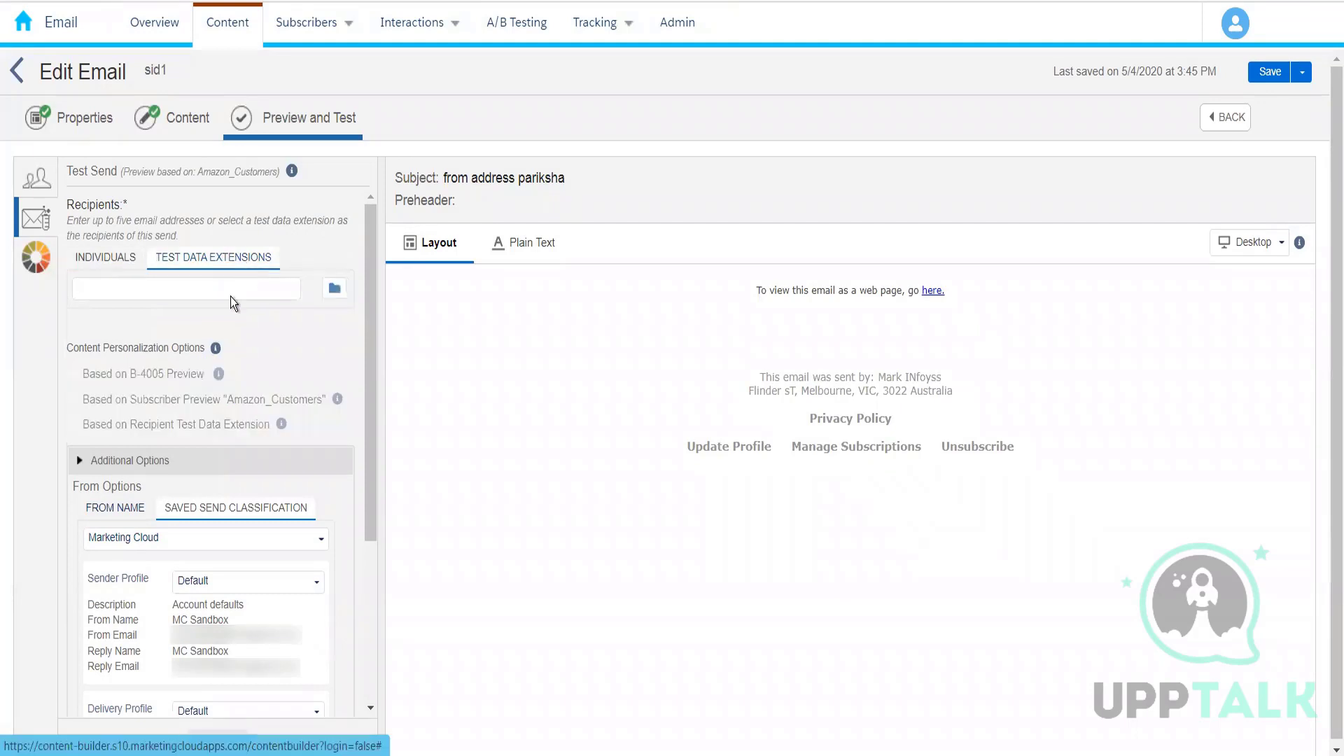
{"action": "left_click", "coordinate": [334, 289]}
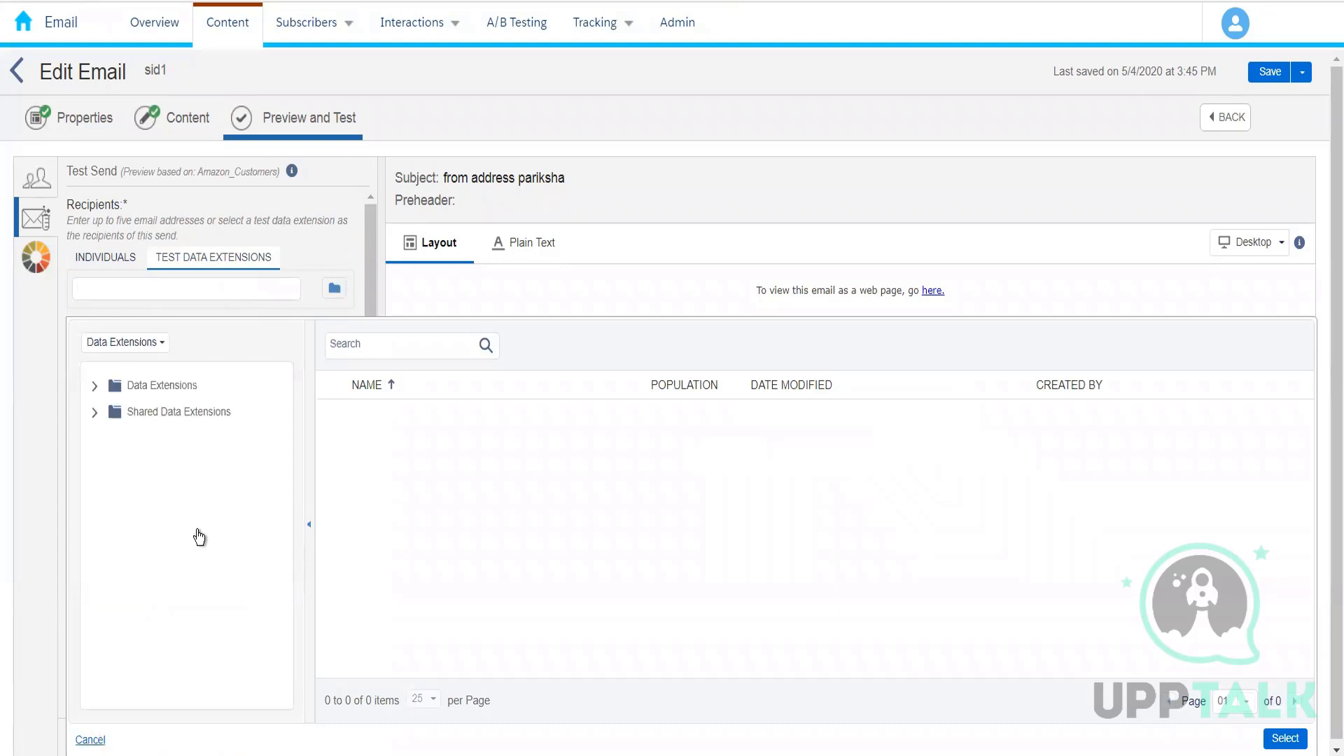
{"action": "left_click", "coordinate": [196, 299]}
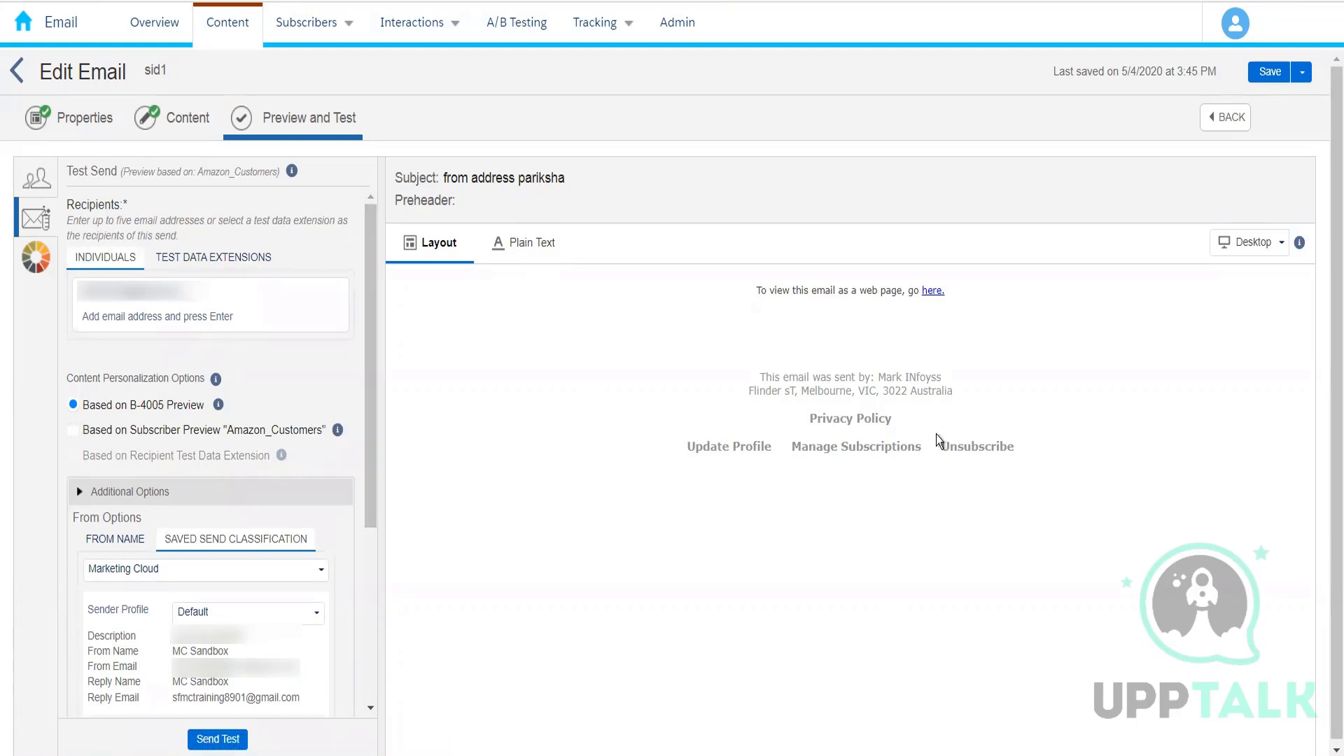
Step: Preview sid1 for the previous subscriber and reopen the Test Send settings based on that preview
{"action": "left_click", "coordinate": [47, 192]}
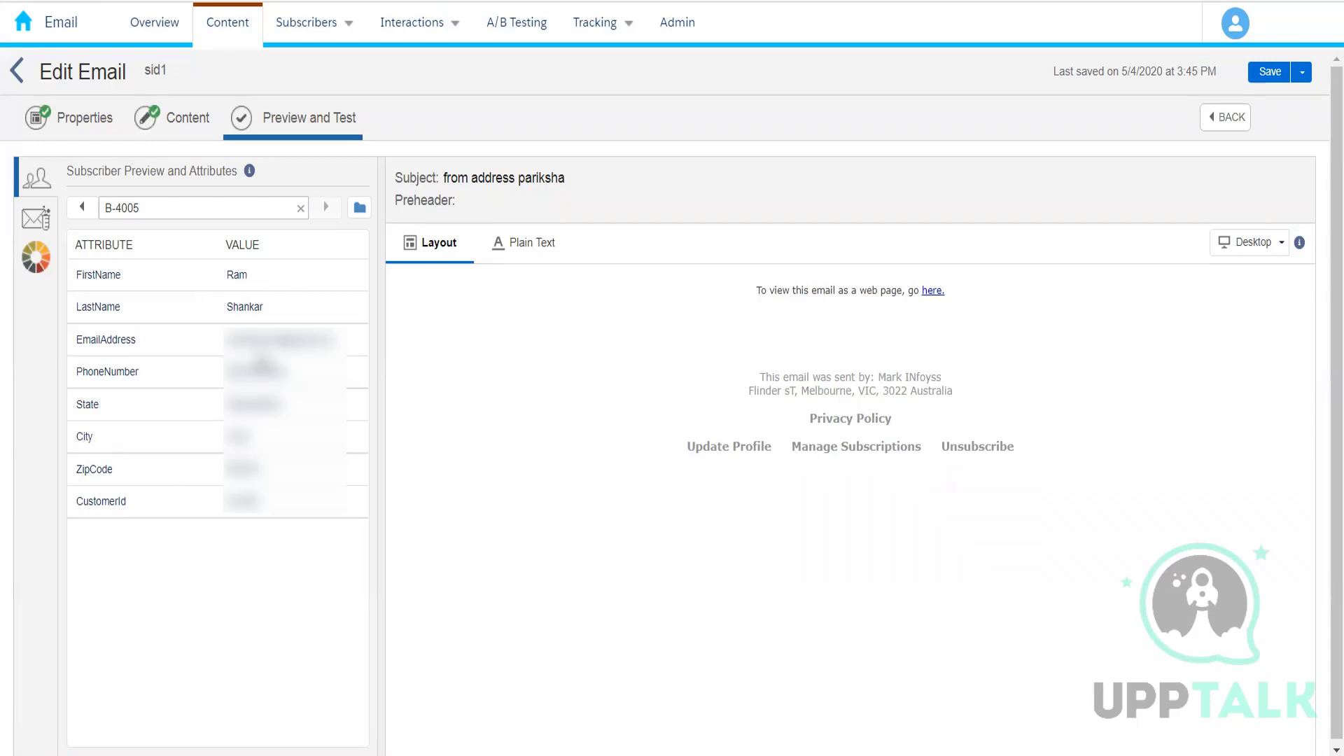
{"action": "left_click", "coordinate": [83, 208]}
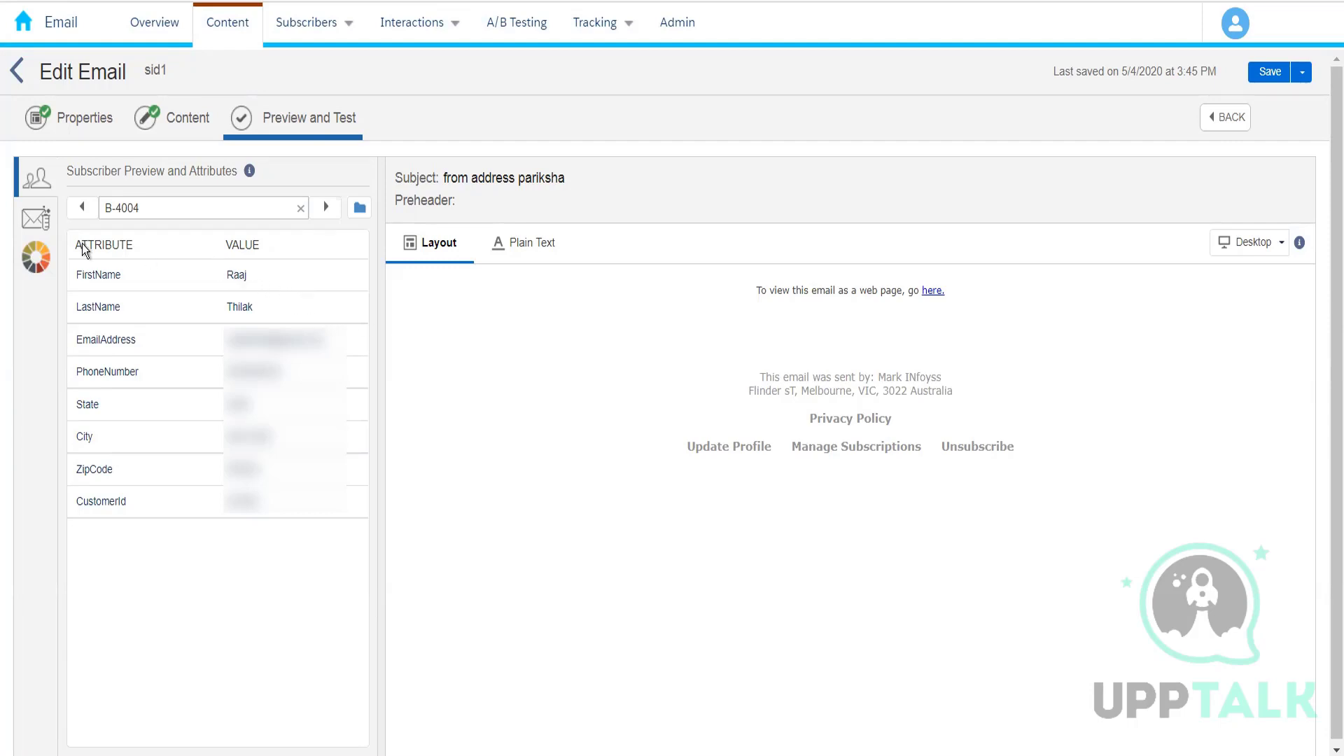
{"action": "left_click", "coordinate": [35, 219]}
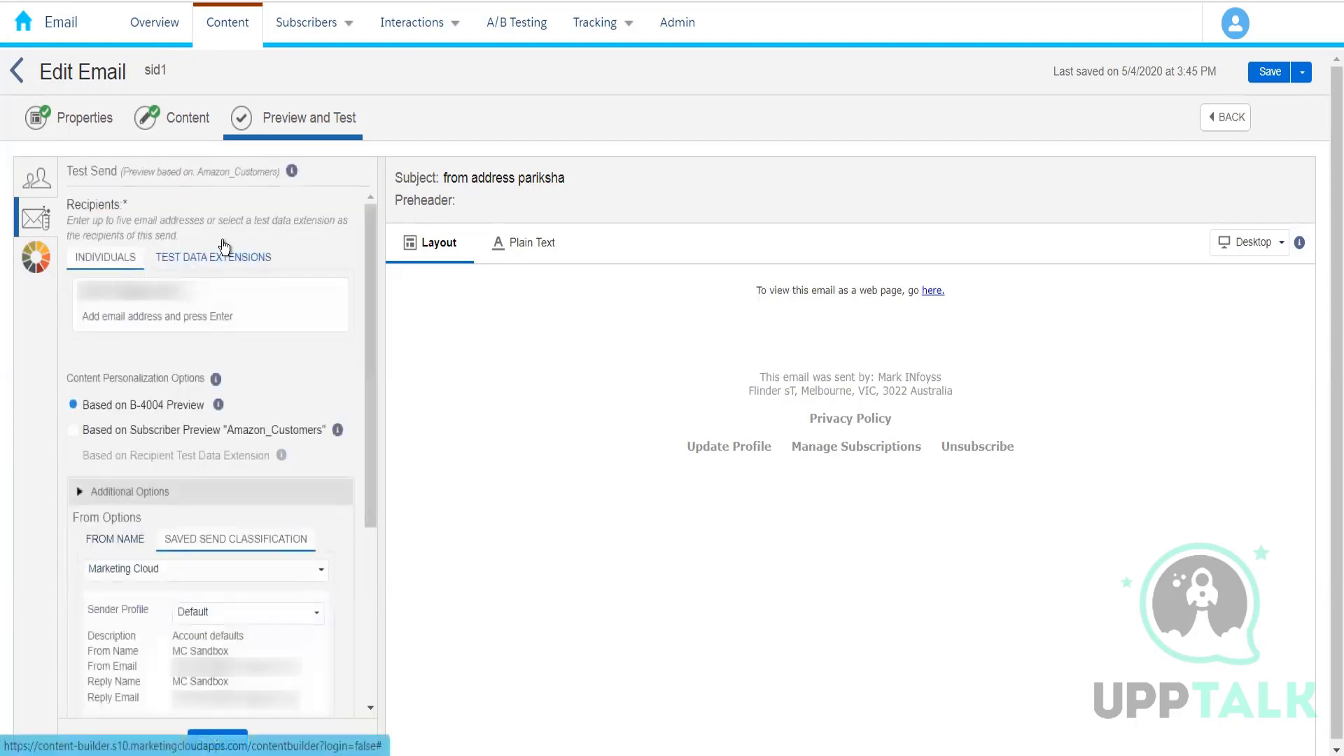
Step: Compare the previewed subscriber's attributes with the Test Send recipients and personalization options for sid1, and return to the Content Builder library
{"action": "left_click", "coordinate": [37, 179]}
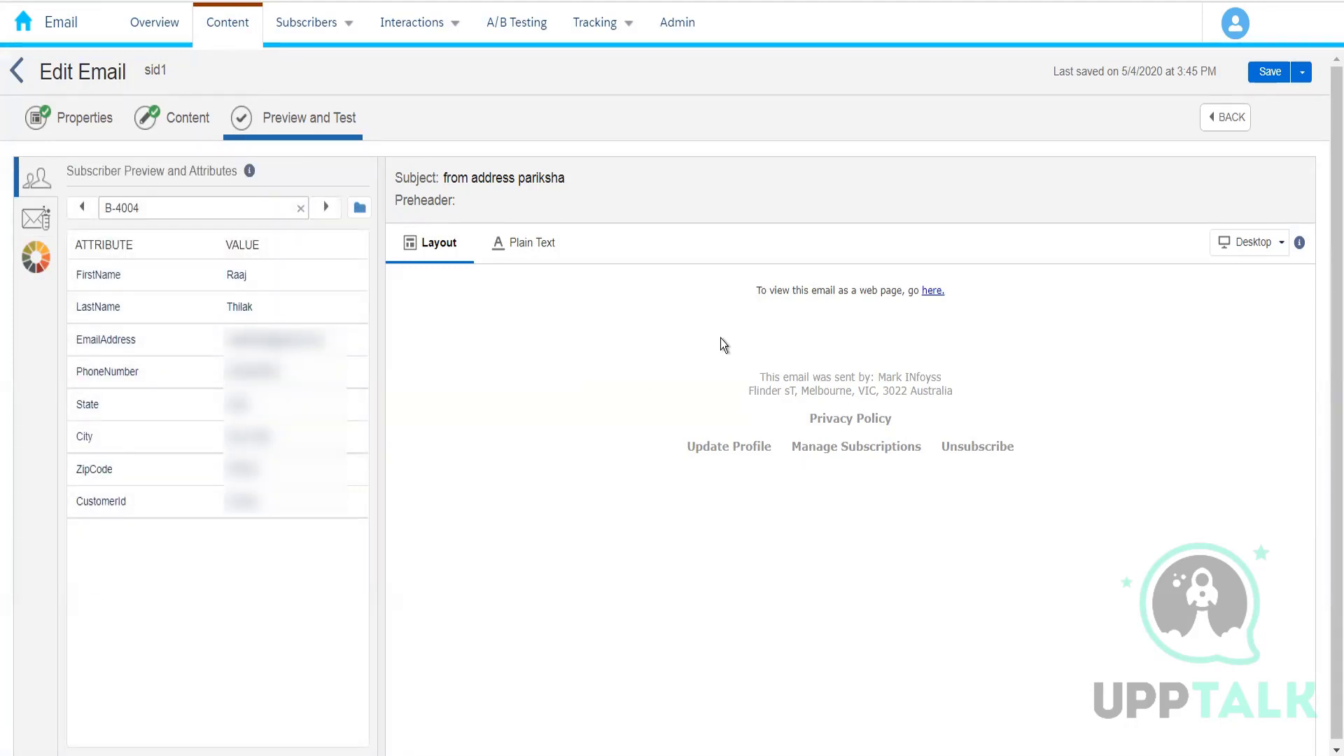
{"action": "left_click", "coordinate": [35, 219]}
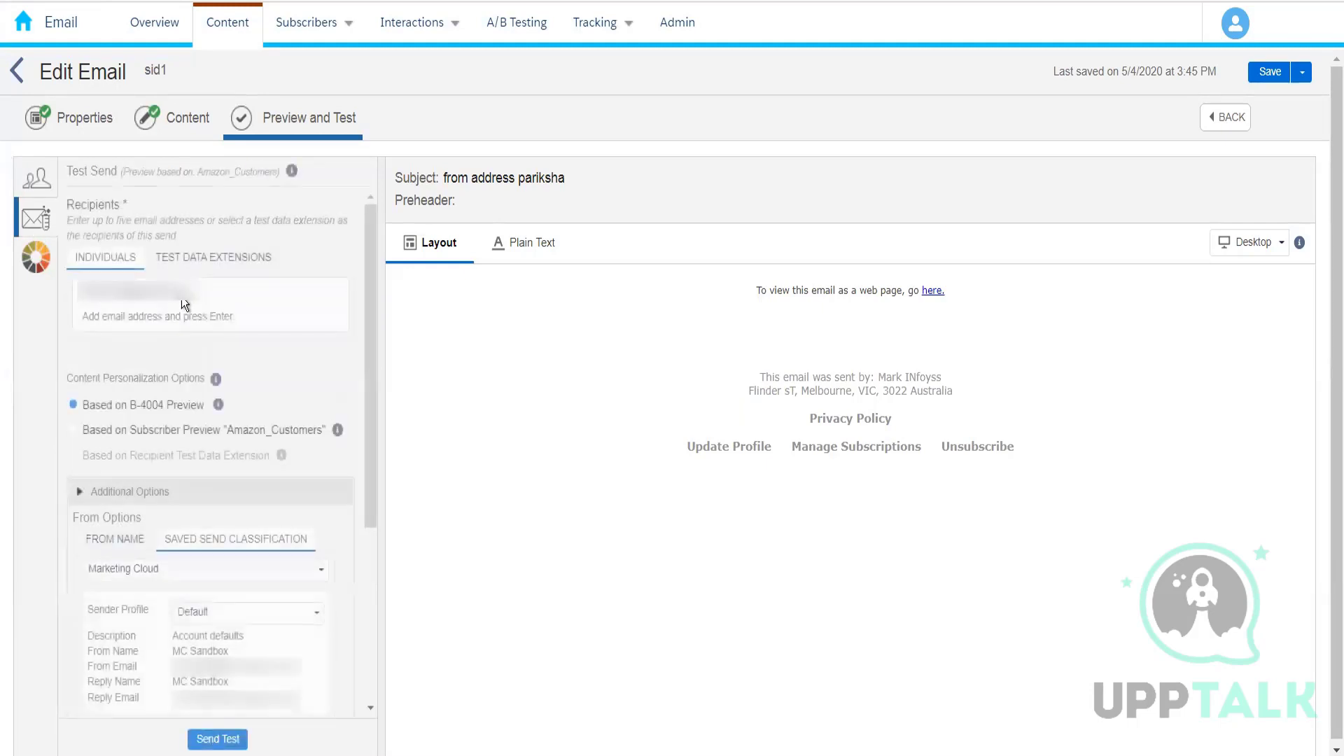
{"action": "left_click", "coordinate": [36, 191]}
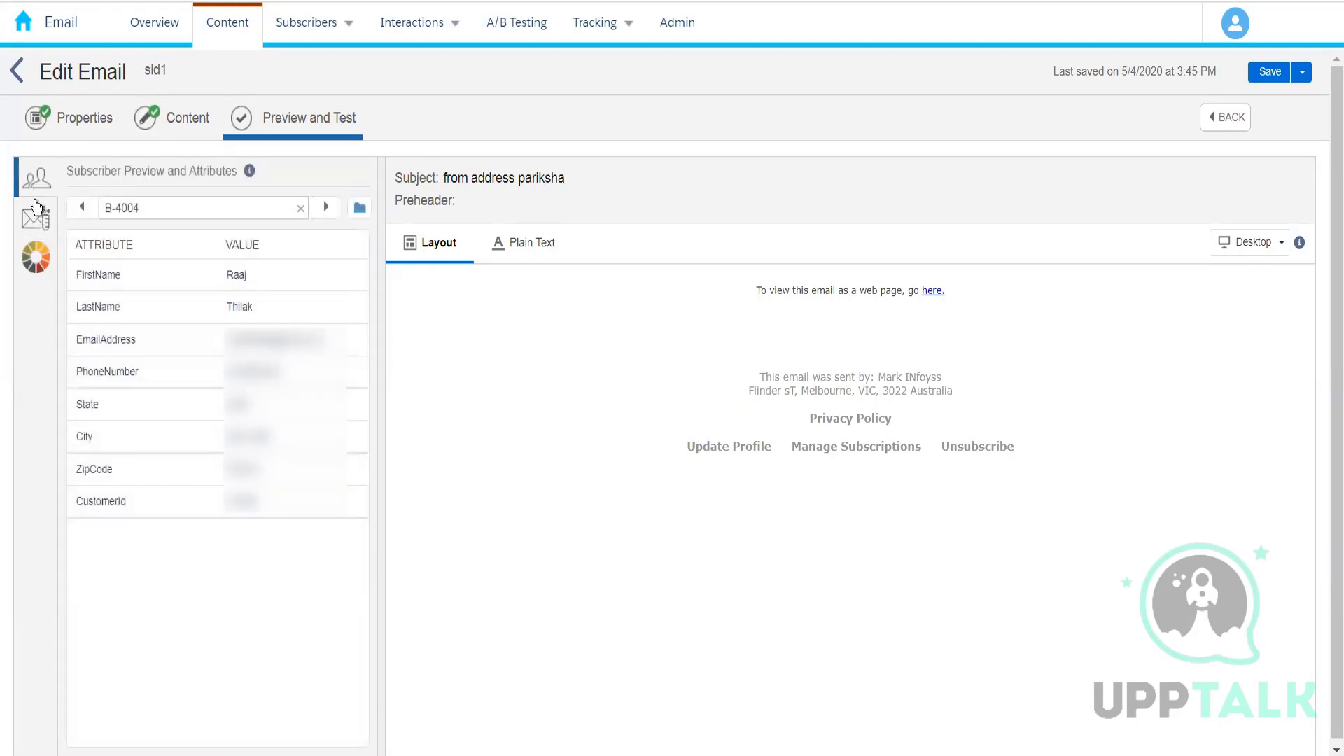
{"action": "left_click", "coordinate": [36, 207]}
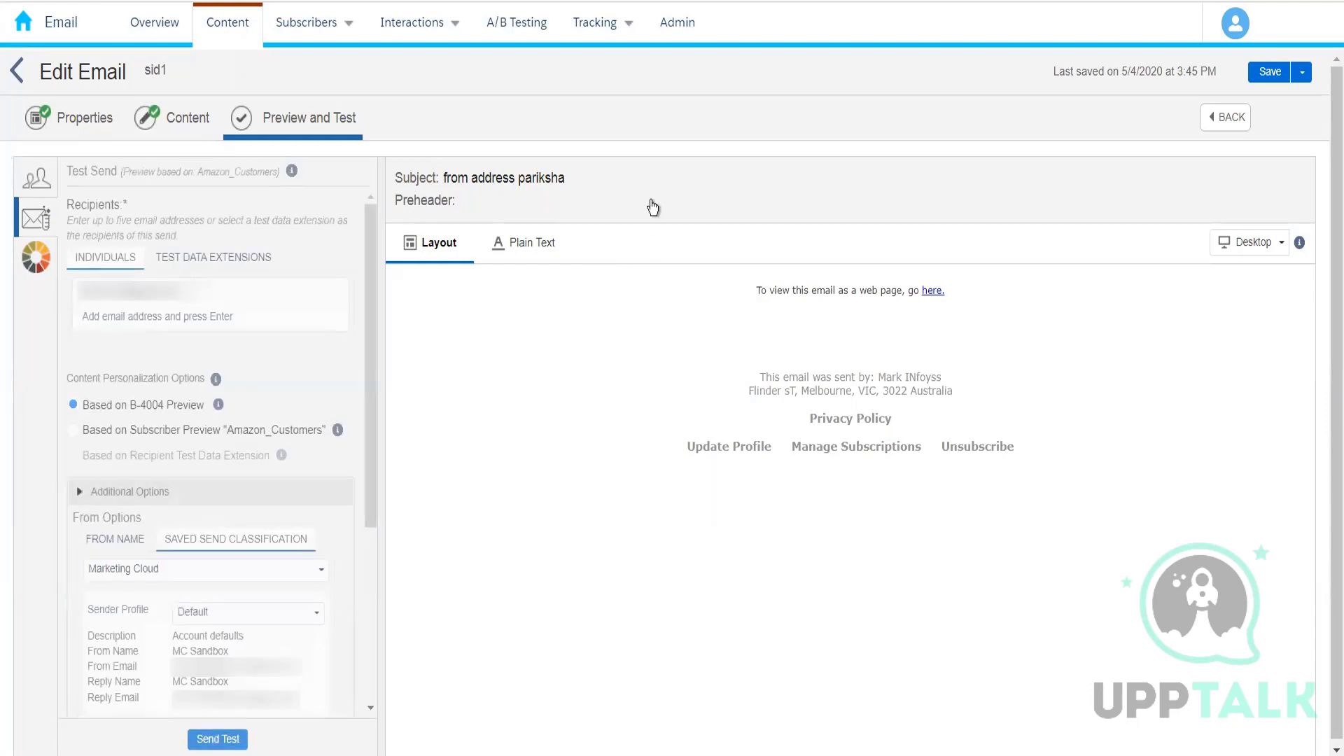
{"action": "left_click", "coordinate": [38, 181]}
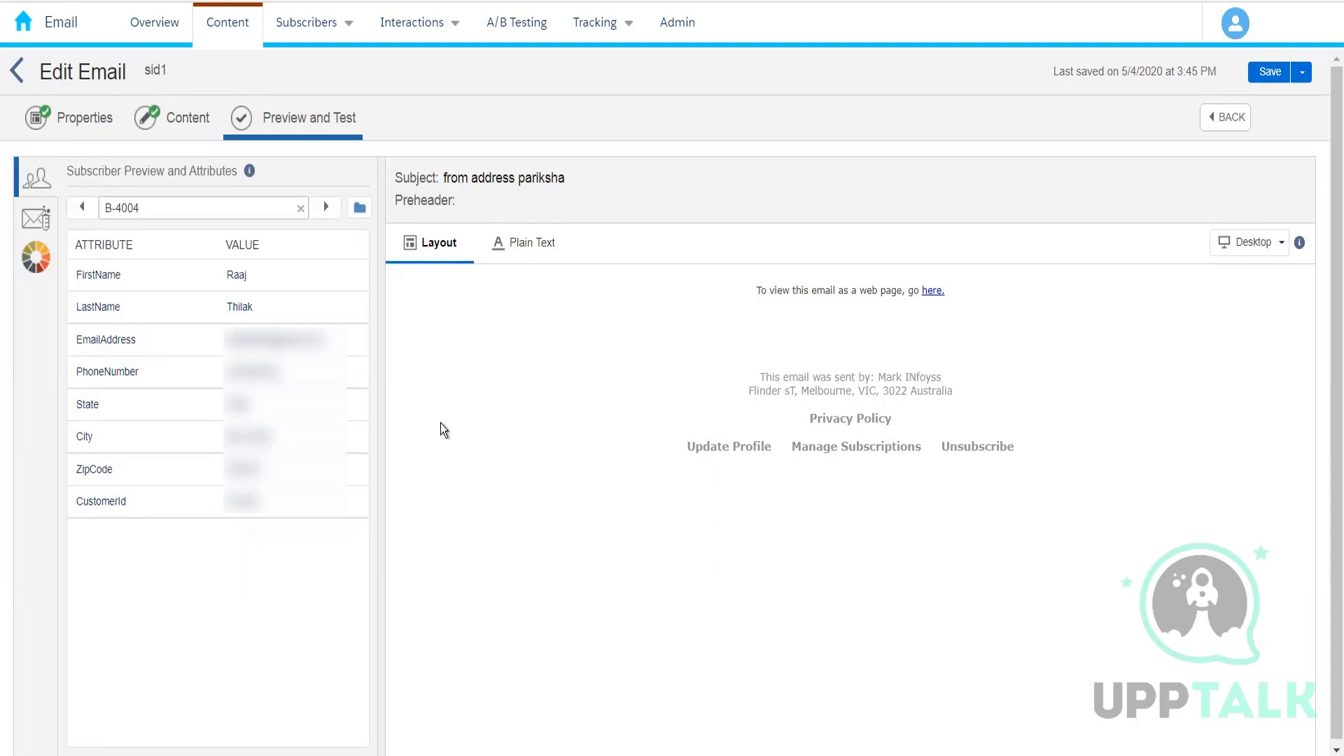
{"action": "left_click", "coordinate": [37, 228]}
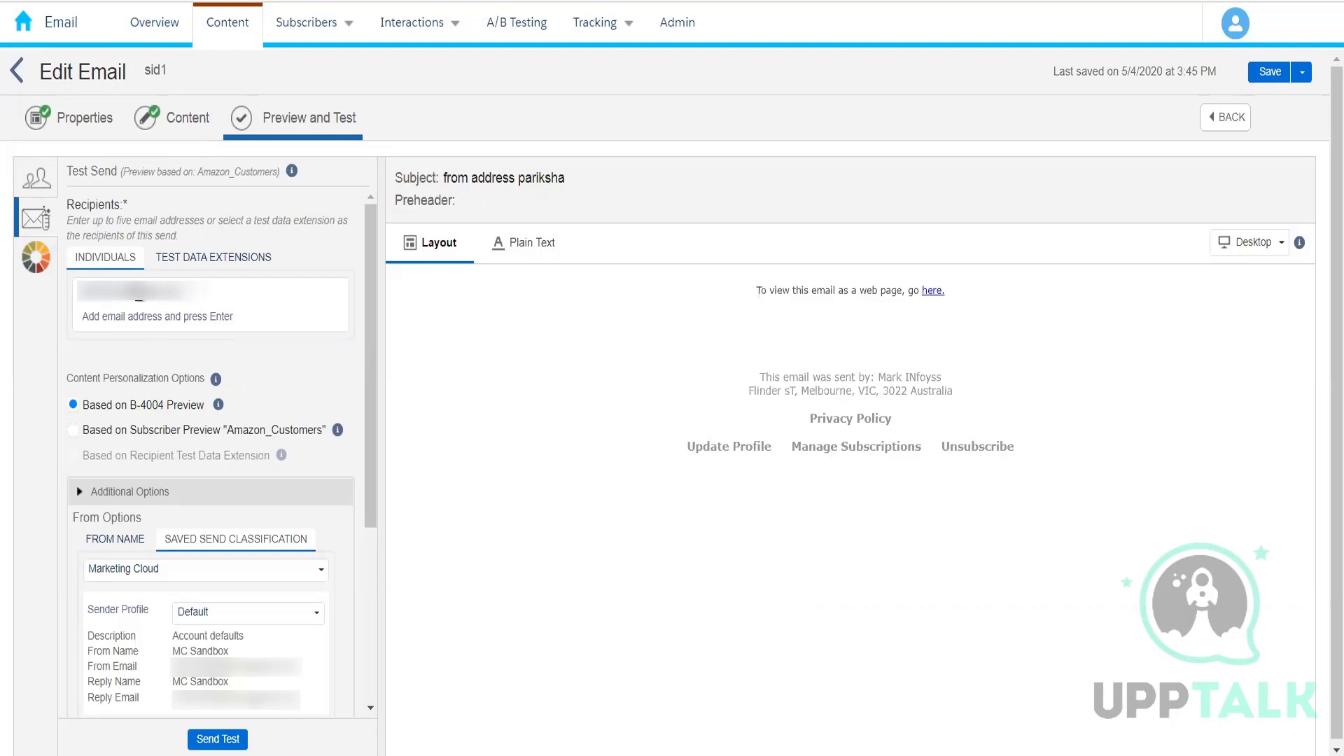
{"action": "left_click", "coordinate": [35, 181]}
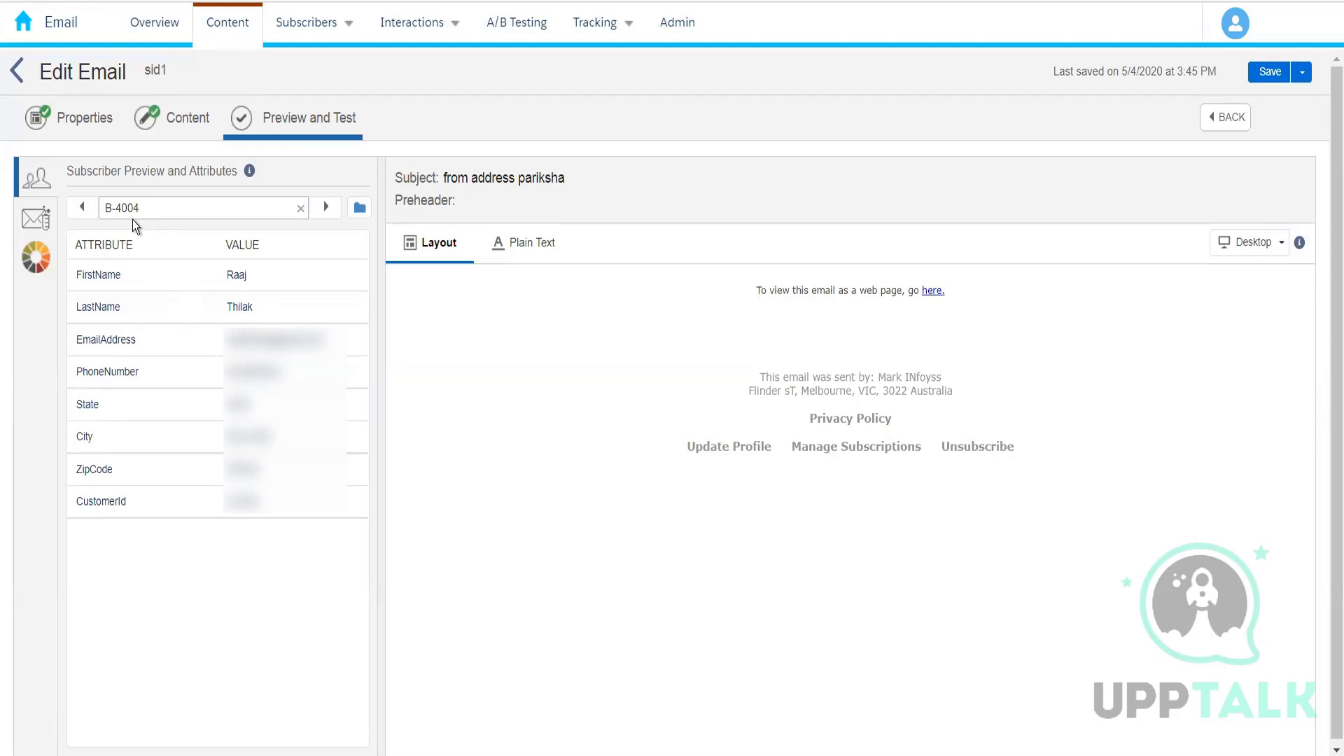
{"action": "left_click", "coordinate": [44, 223]}
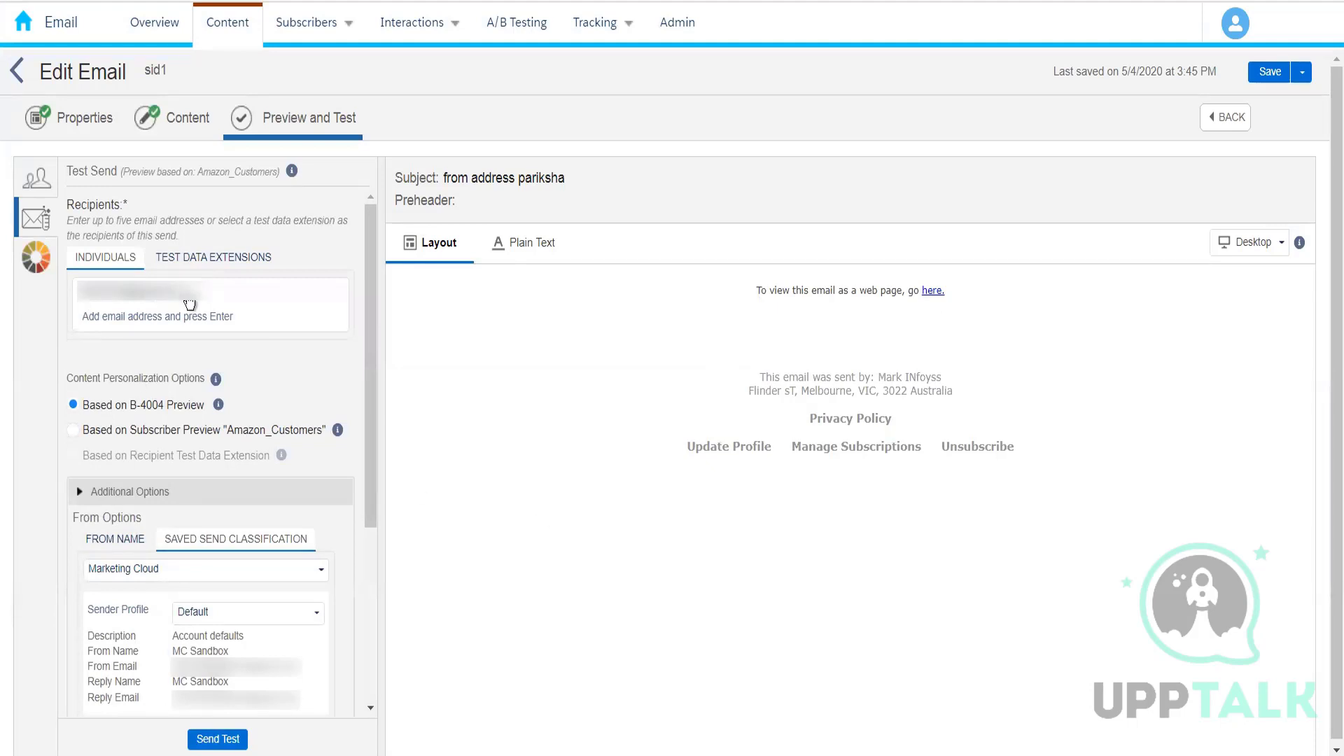
{"action": "left_click", "coordinate": [17, 76]}
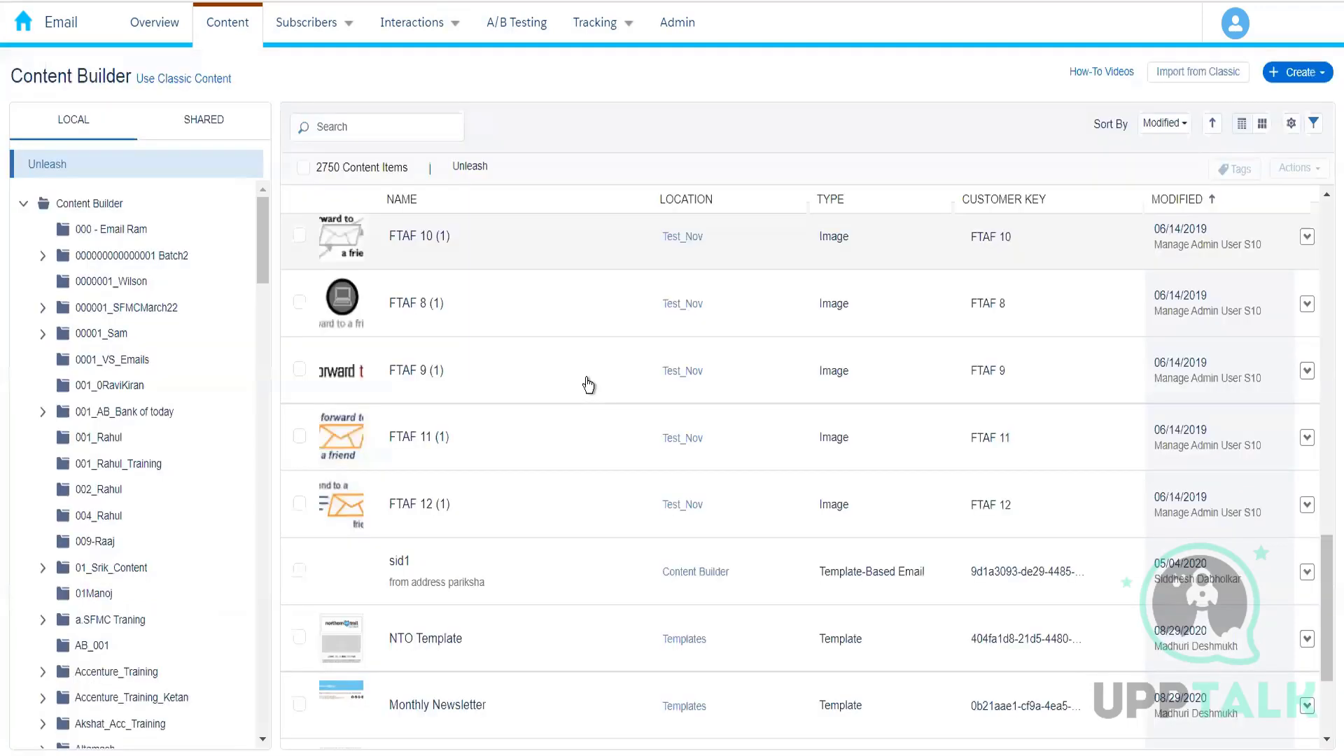